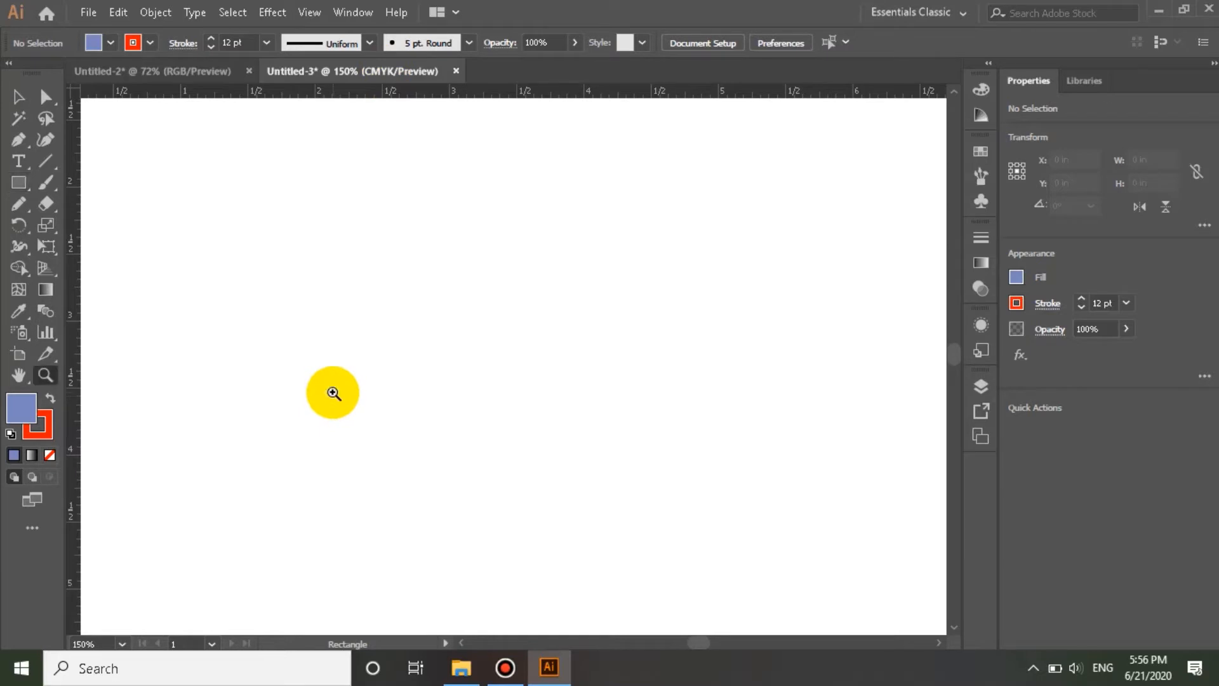
# Draw a square about 3.8 in wide near the middle of the artboard with the Rectangle tool.
pyautogui.keyDown('alt'); pyautogui.click(333, 391); pyautogui.keyUp('alt')
pyautogui.keyDown('alt'); pyautogui.click(332, 392); pyautogui.keyUp('alt')
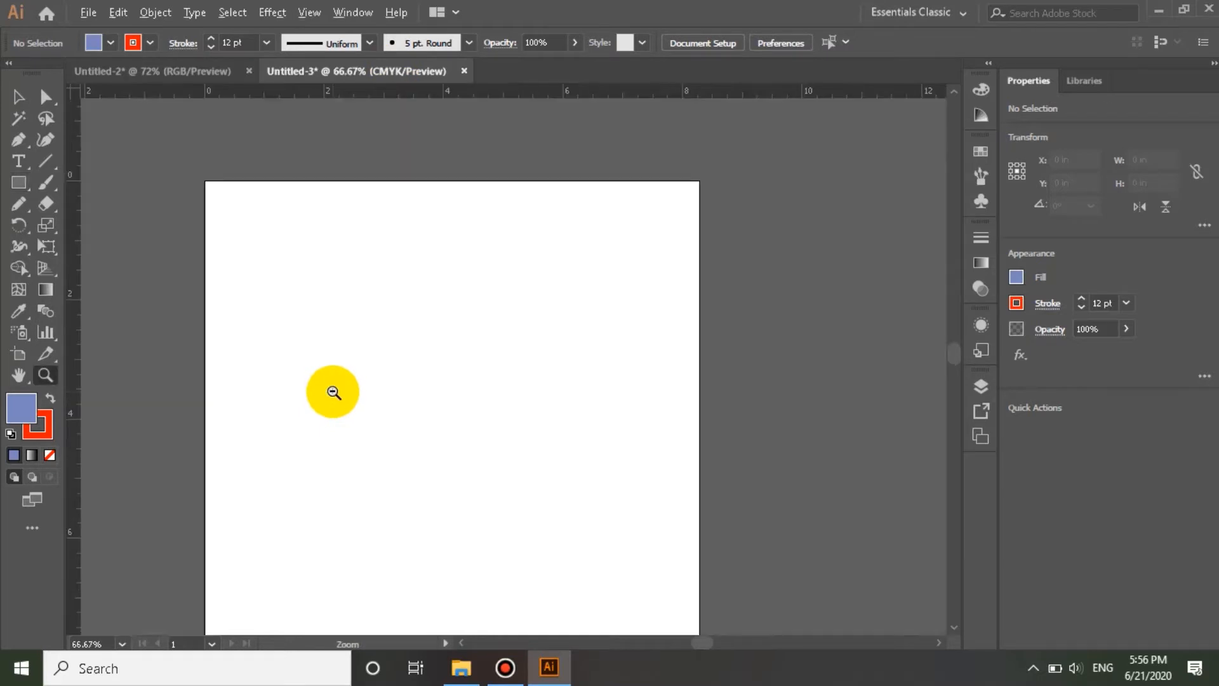
pyautogui.scroll(-2, 334, 392)
pyautogui.click(121, 644)
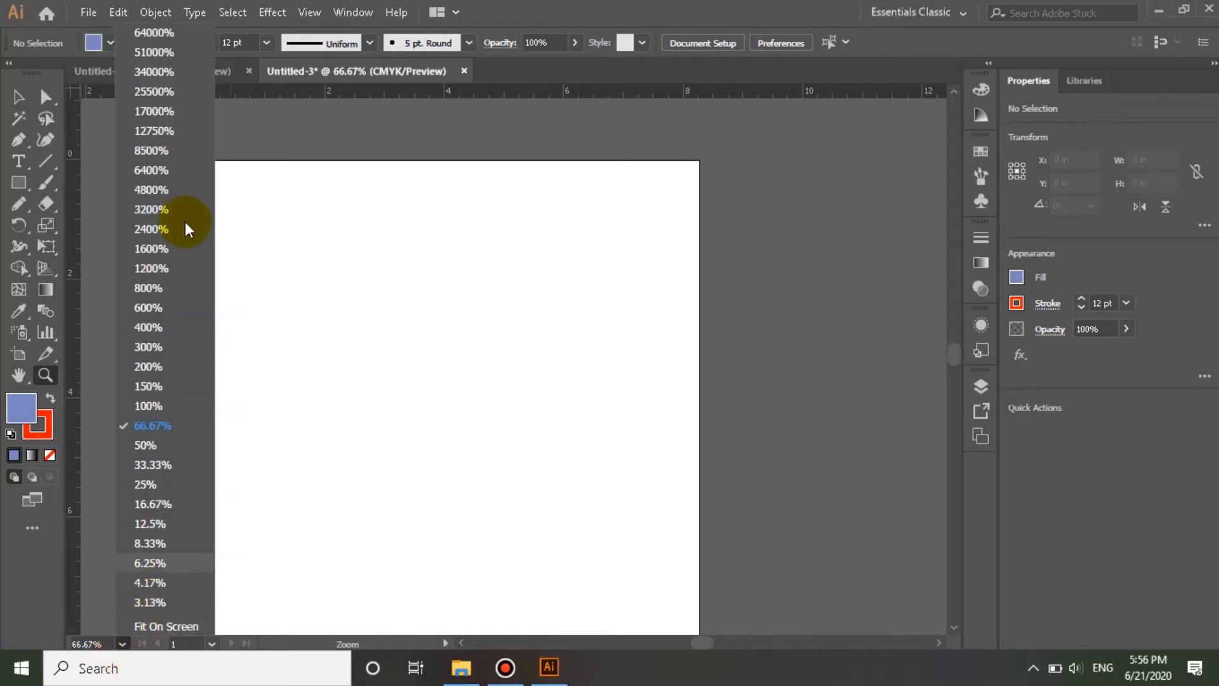
pyautogui.click(153, 413)
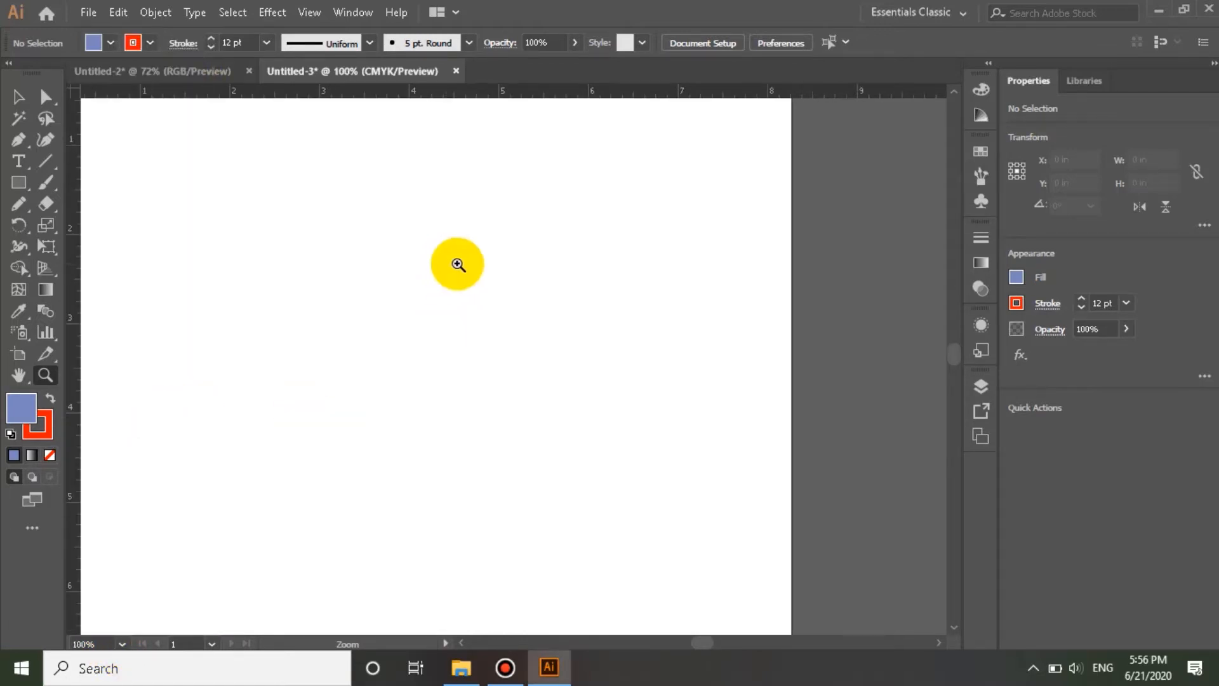
pyautogui.click(19, 375)
pyautogui.moveTo(248, 338); pyautogui.dragTo(334, 379)
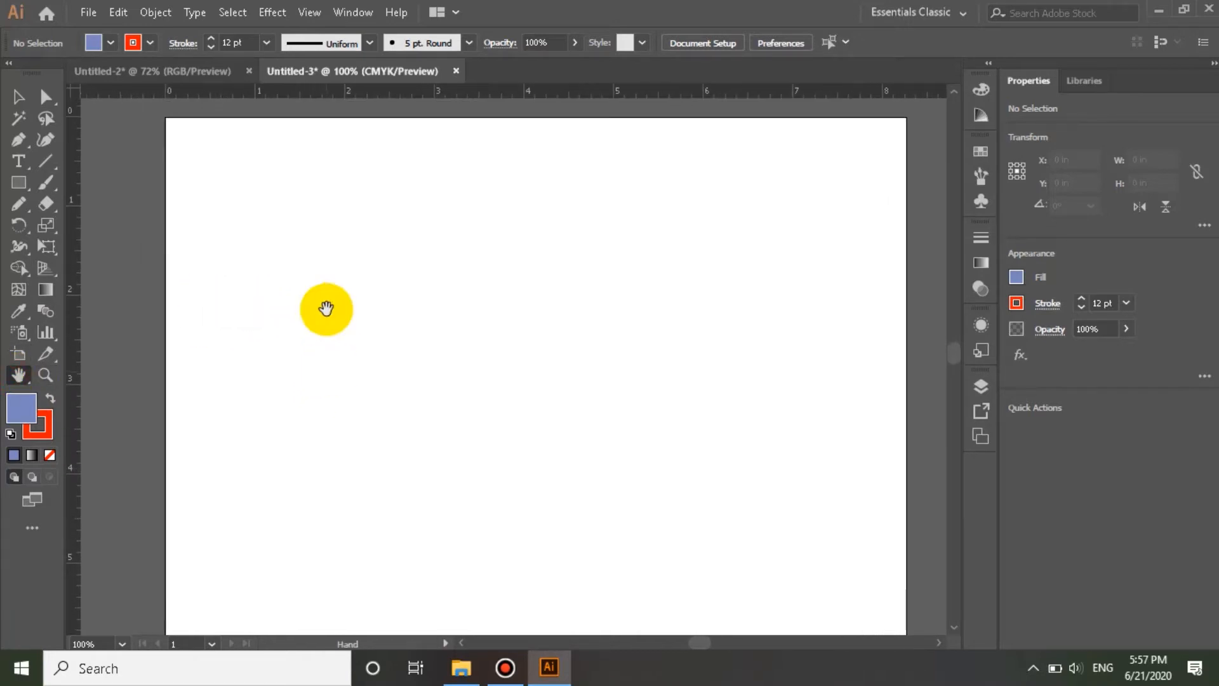
pyautogui.click(29, 185)
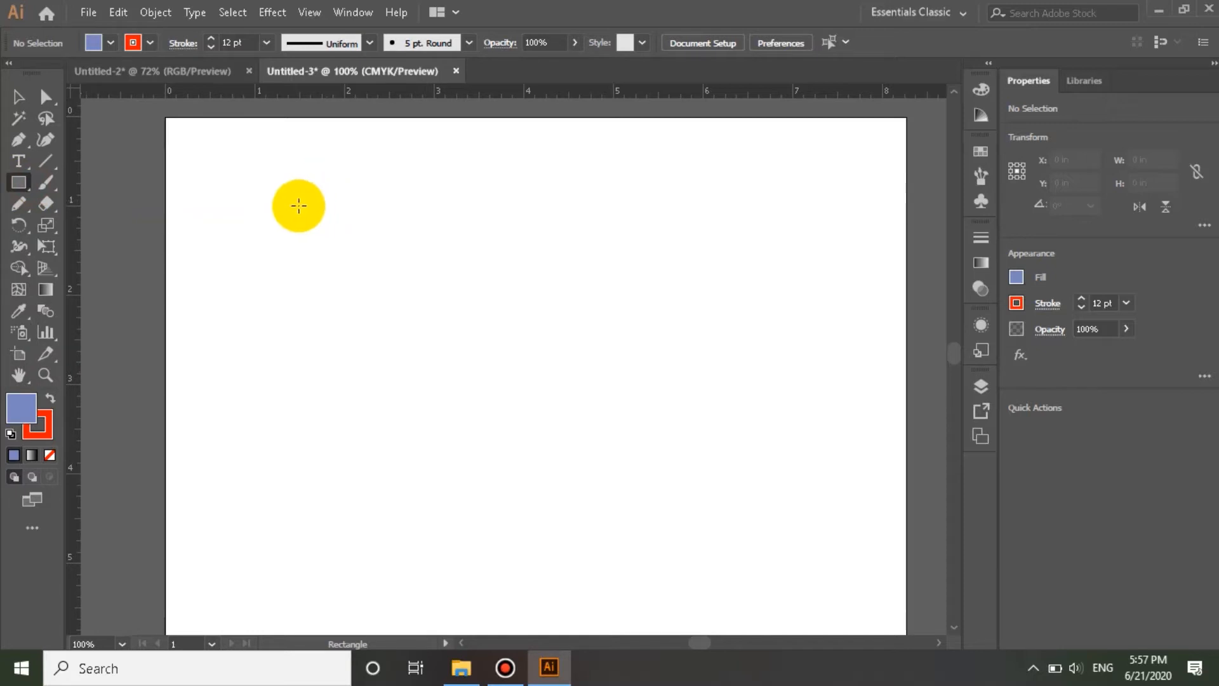
pyautogui.moveTo(343, 230)
pyautogui.mouseDown()
pyautogui.moveTo(681, 411)
pyautogui.moveTo(685, 470)
pyautogui.mouseUp()
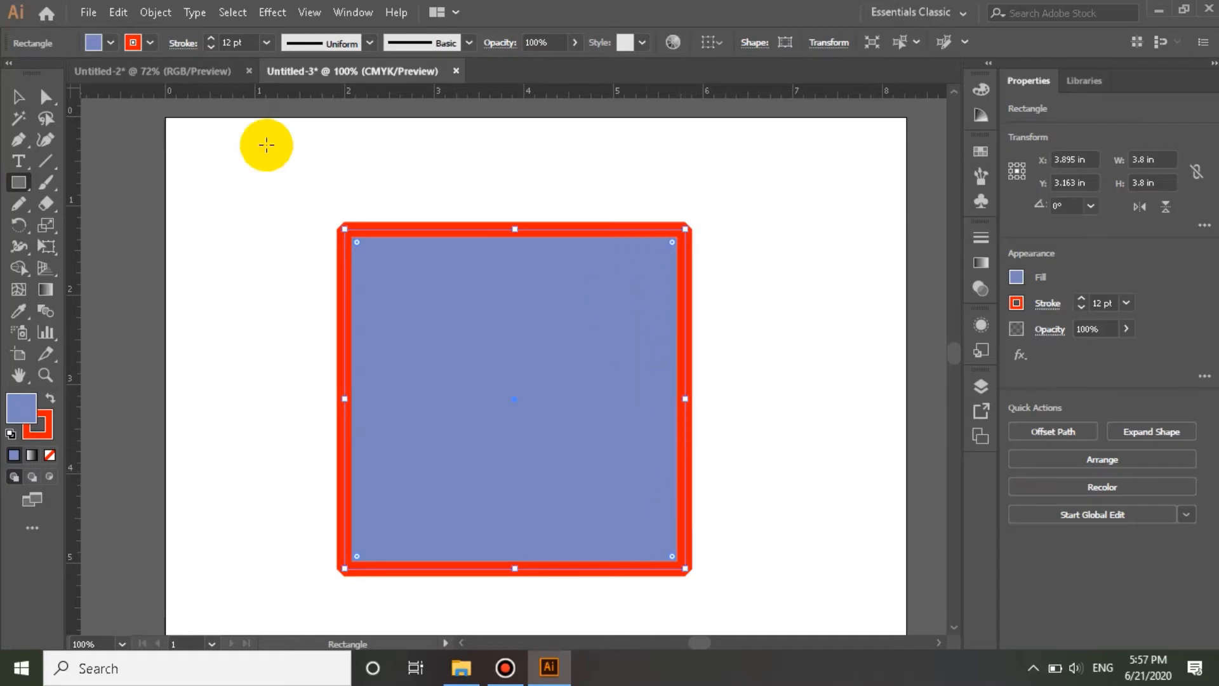
# Set the corner style of the square's stroke to a miter join.
pyautogui.click(181, 43)
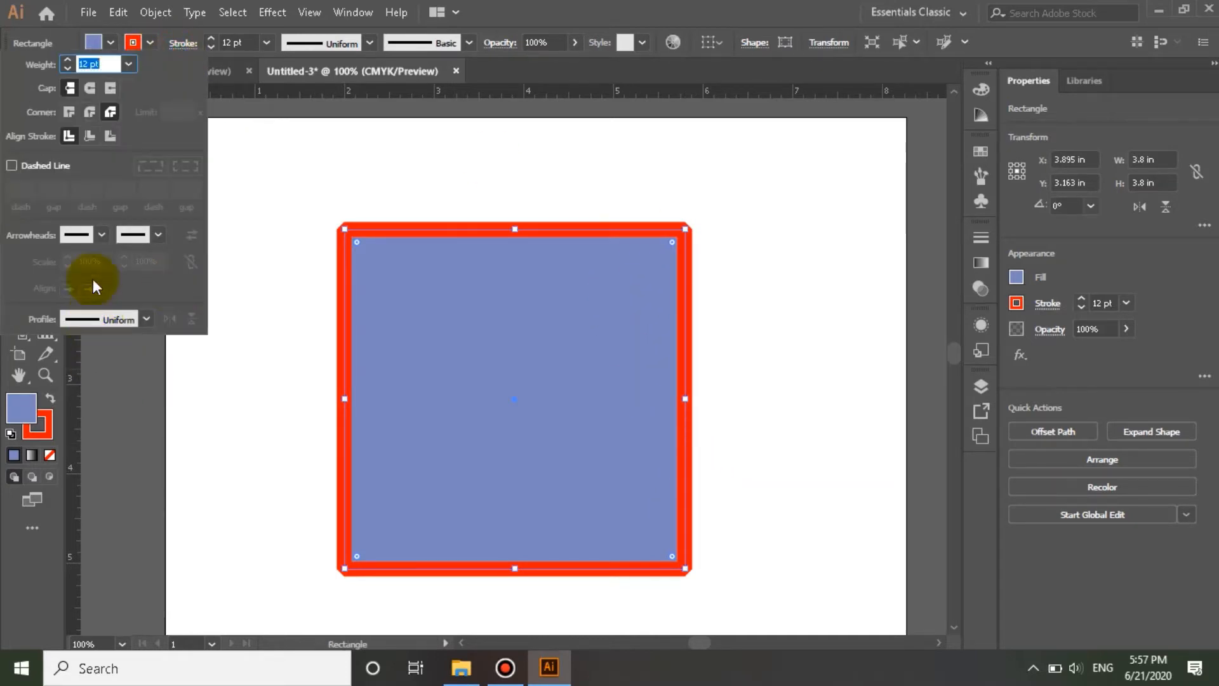
pyautogui.click(69, 113)
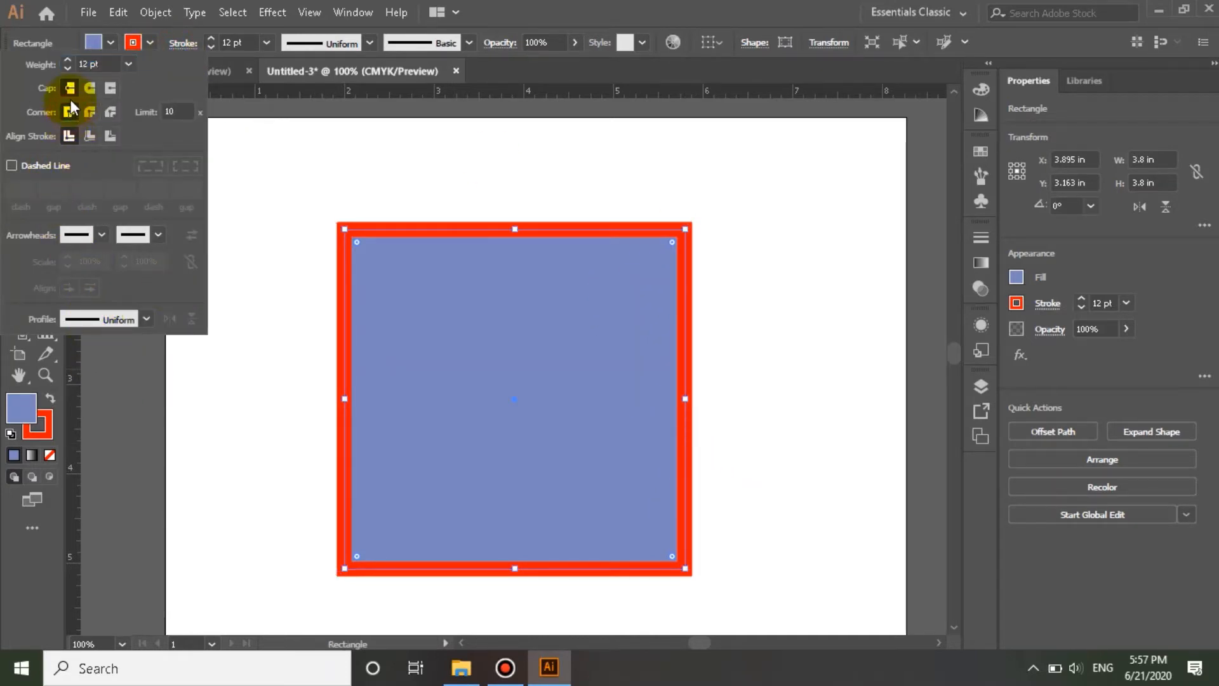
pyautogui.click(768, 235)
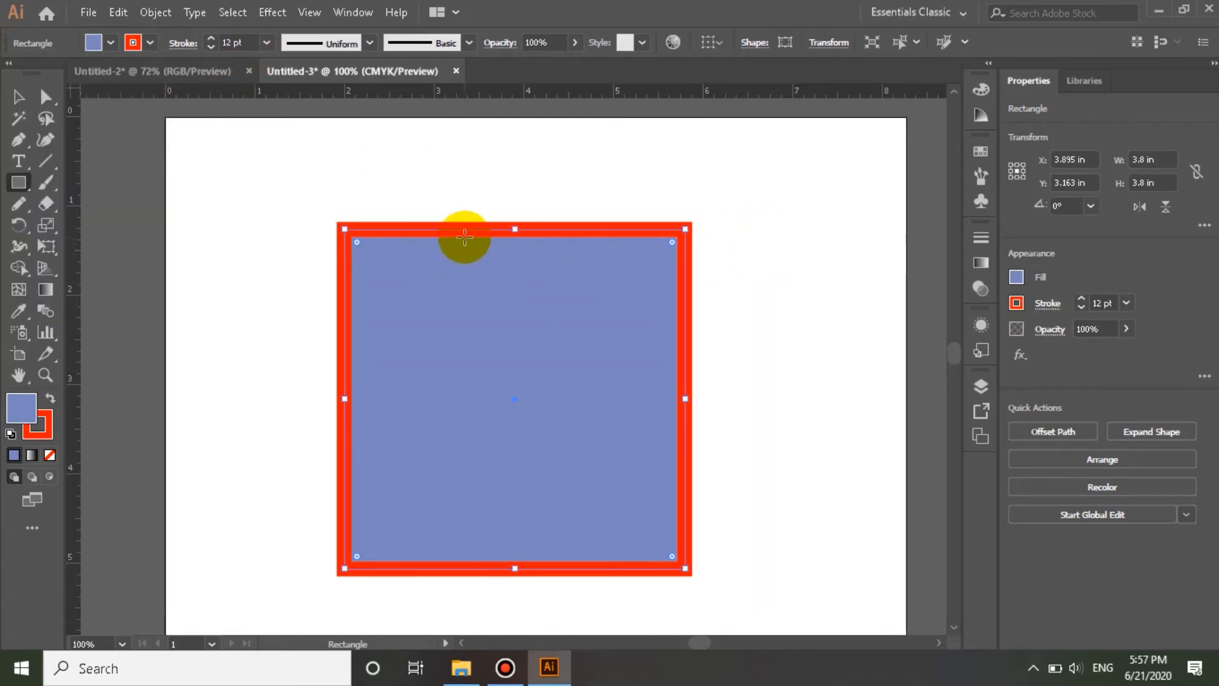
# Remove both the fill colour and the stroke colour from the square by setting them to None.
pyautogui.click(97, 43)
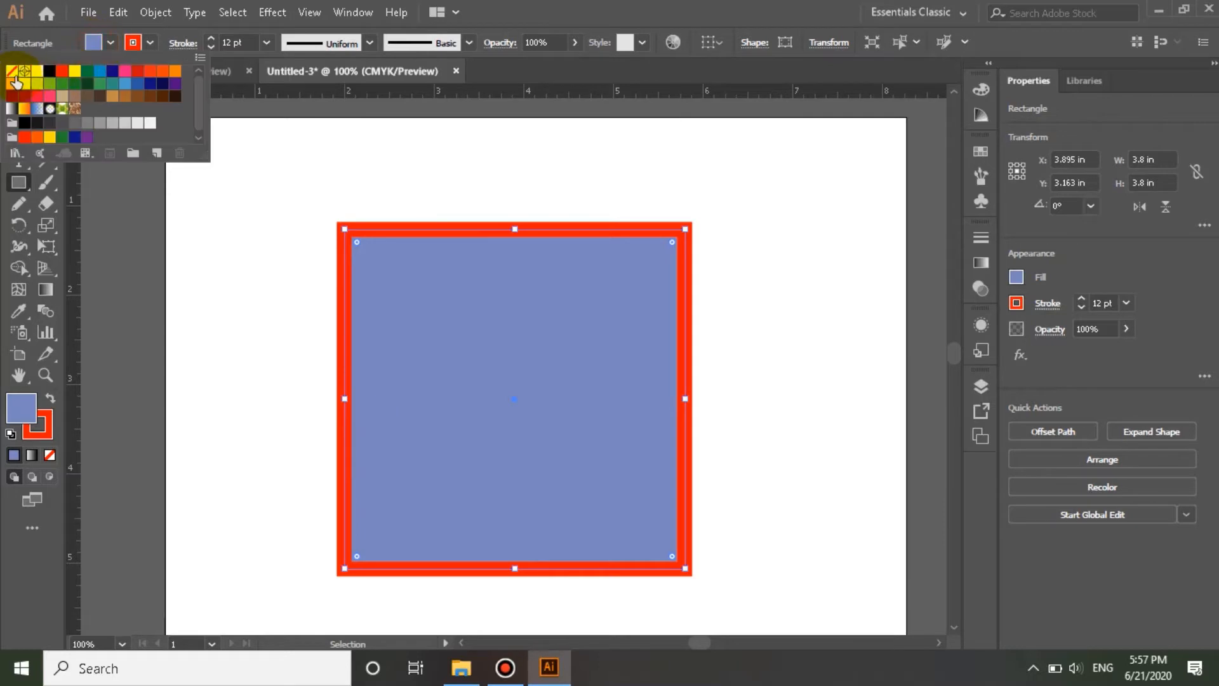
pyautogui.click(12, 70)
pyautogui.click(134, 44)
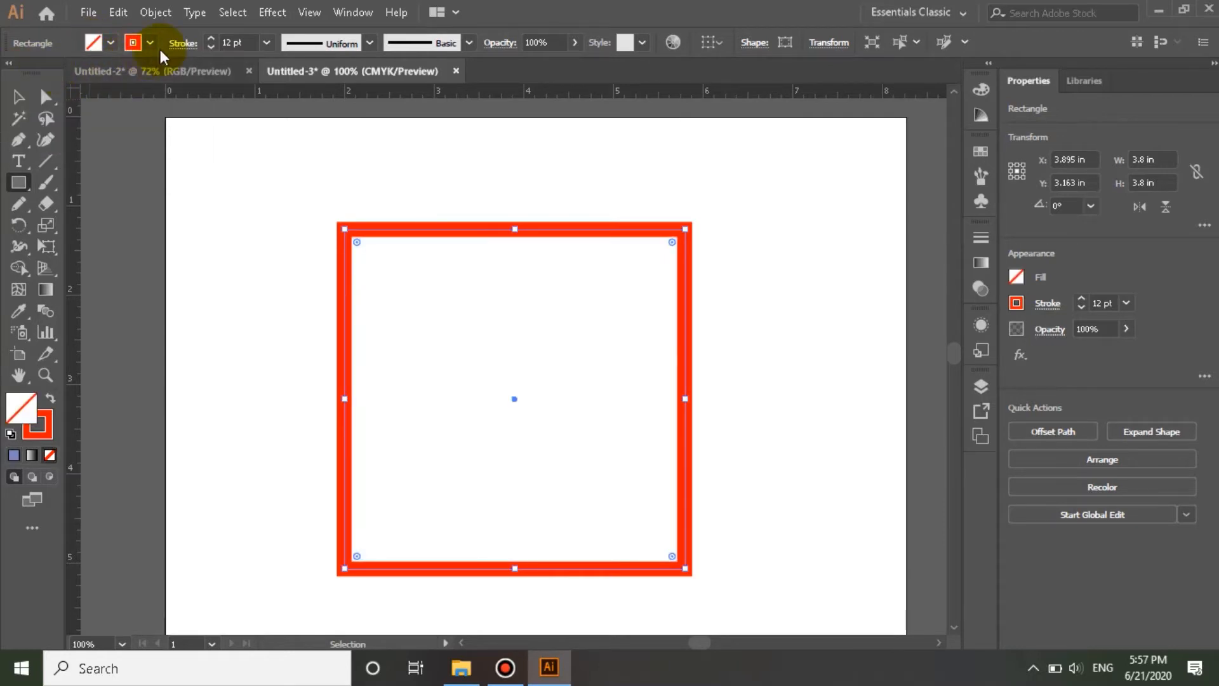
pyautogui.click(134, 43)
pyautogui.click(11, 72)
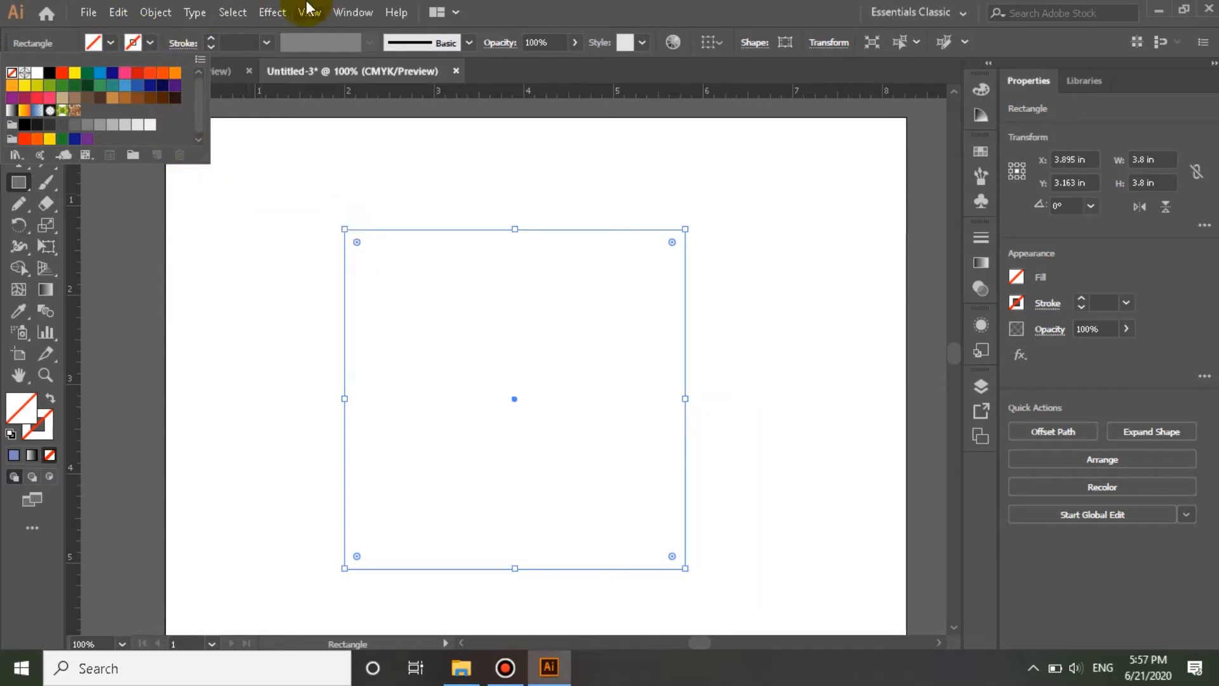
pyautogui.click(19, 37)
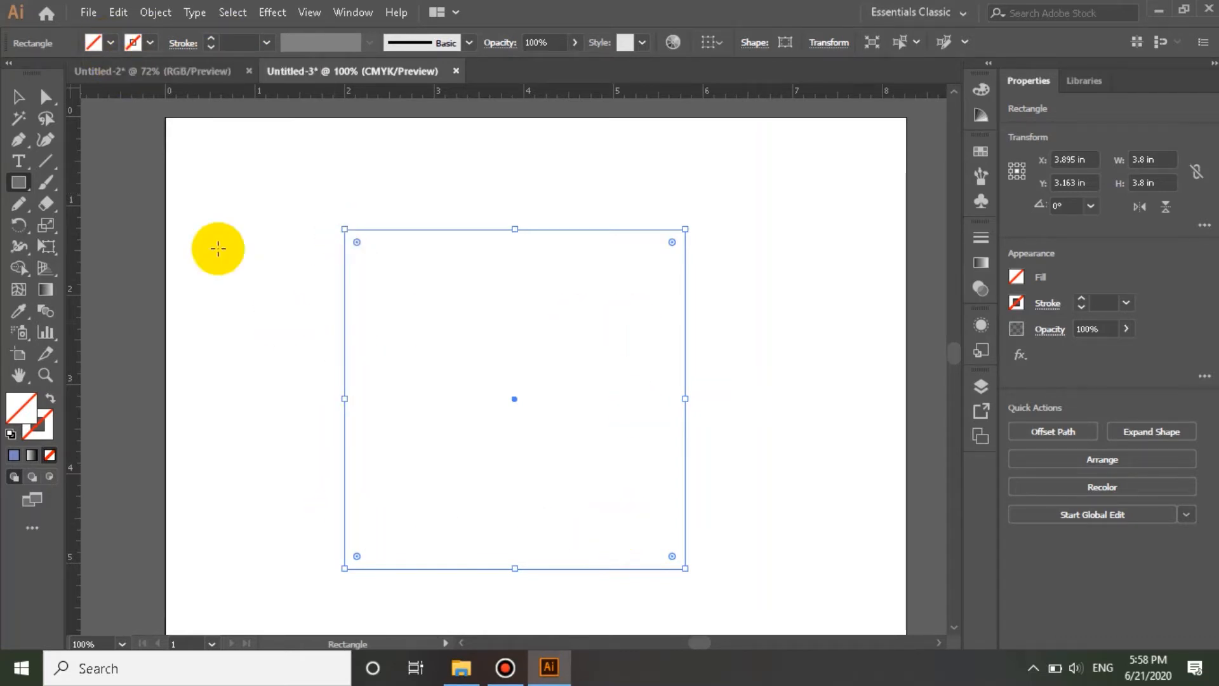
# Try a black fill on the square and replace it with CMYK Yellow.
pyautogui.click(111, 43)
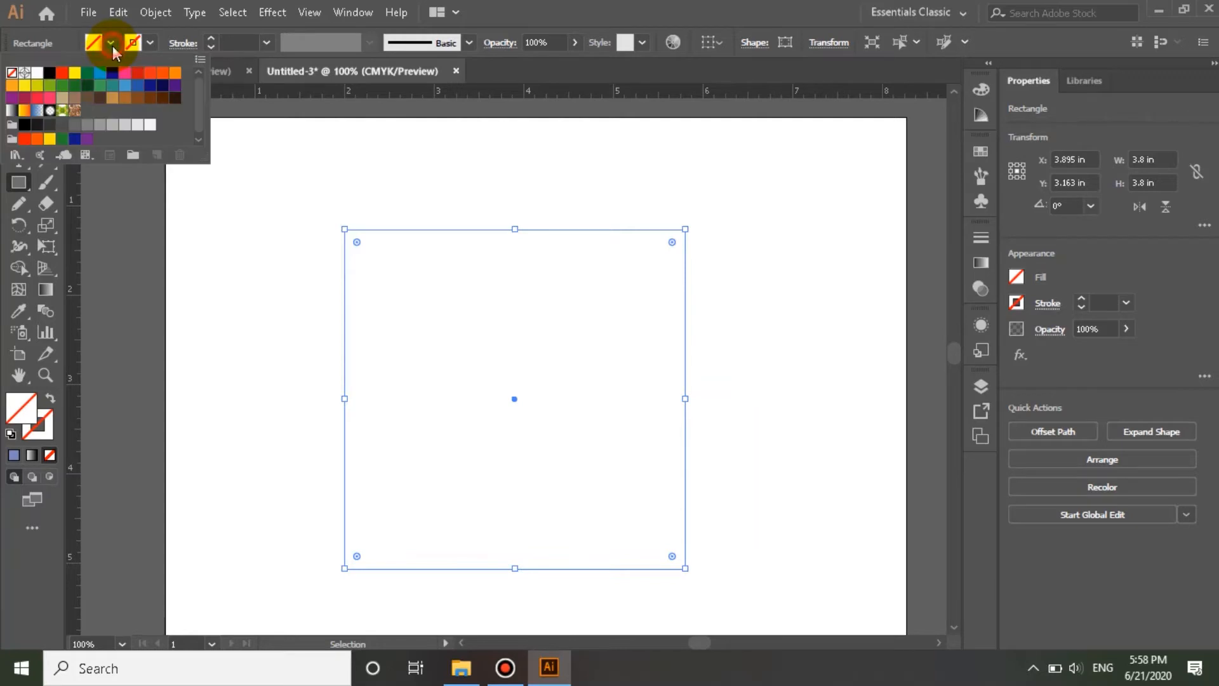
pyautogui.click(49, 76)
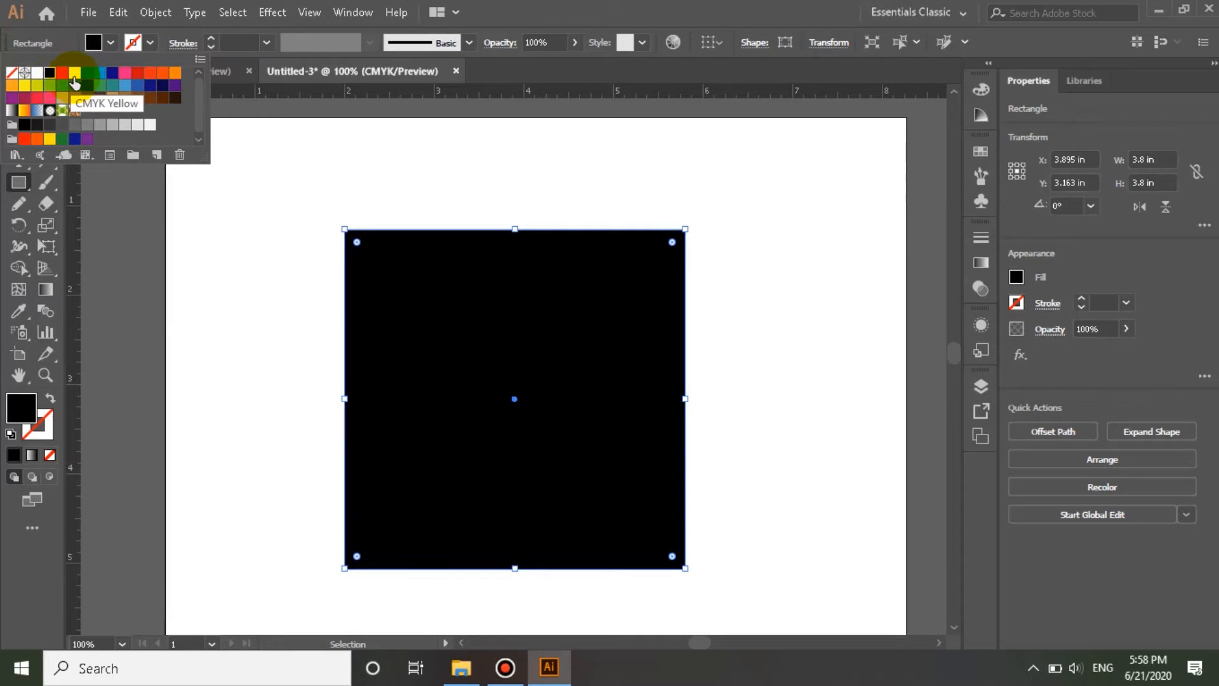
pyautogui.click(75, 79)
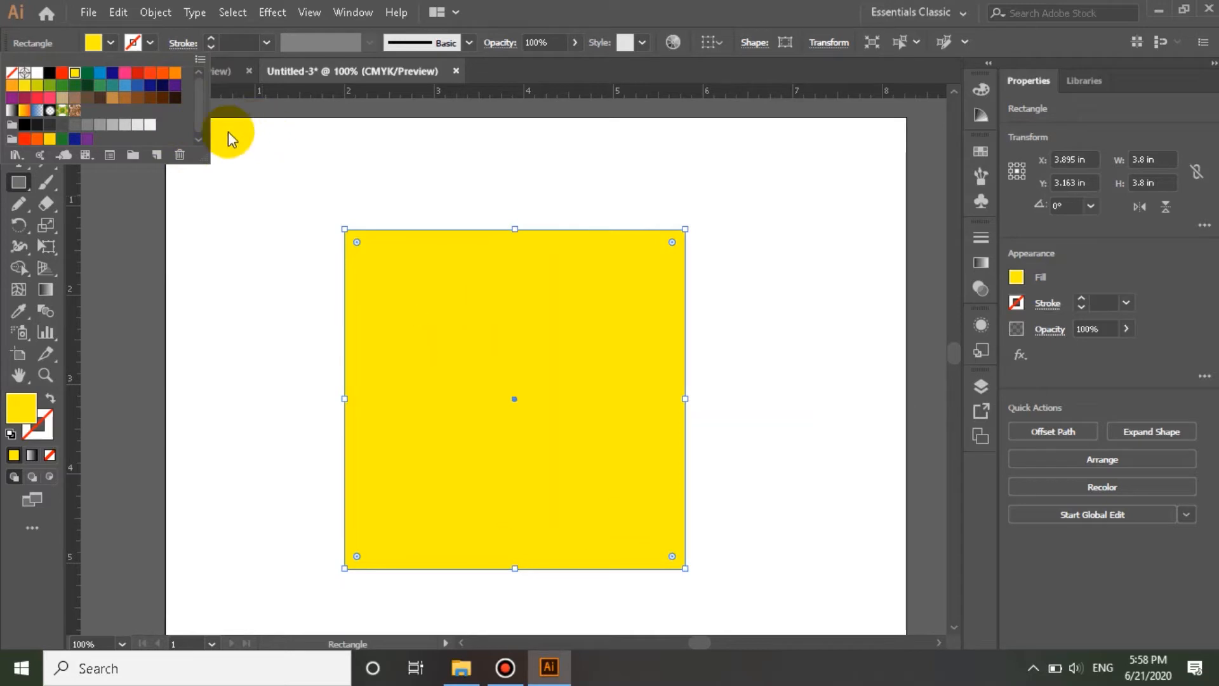
# Try green and blue stroke colours on the square and settle on the red swatch.
pyautogui.click(153, 39)
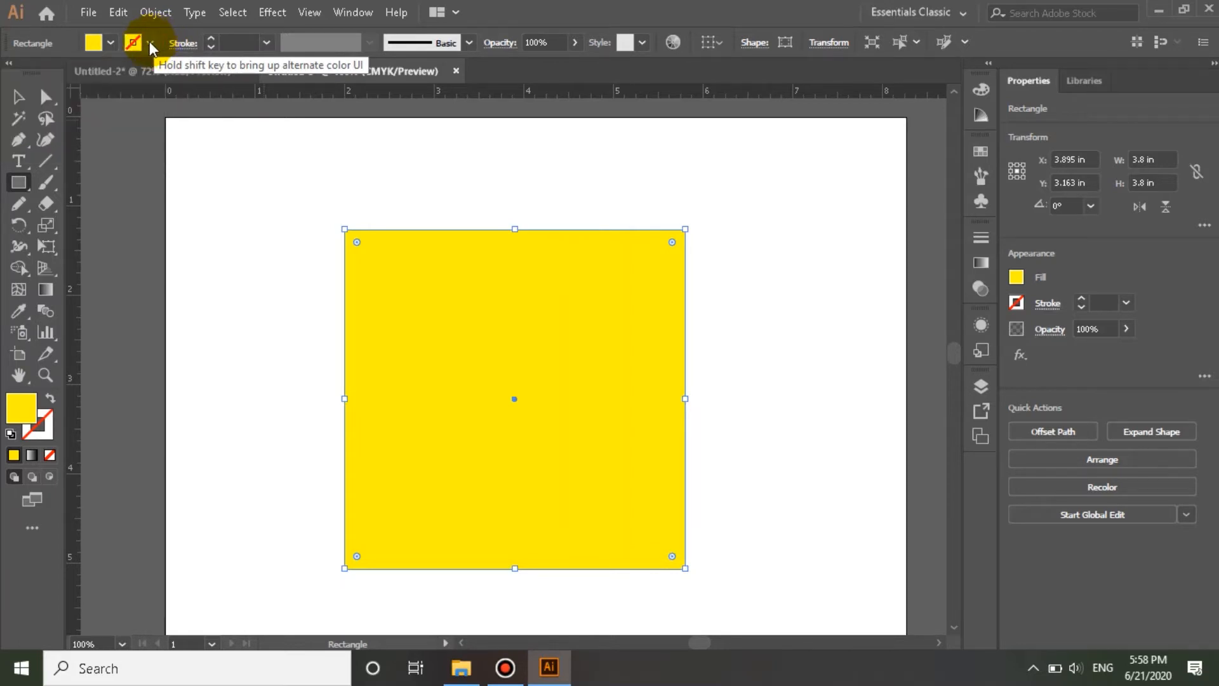
pyautogui.click(150, 41)
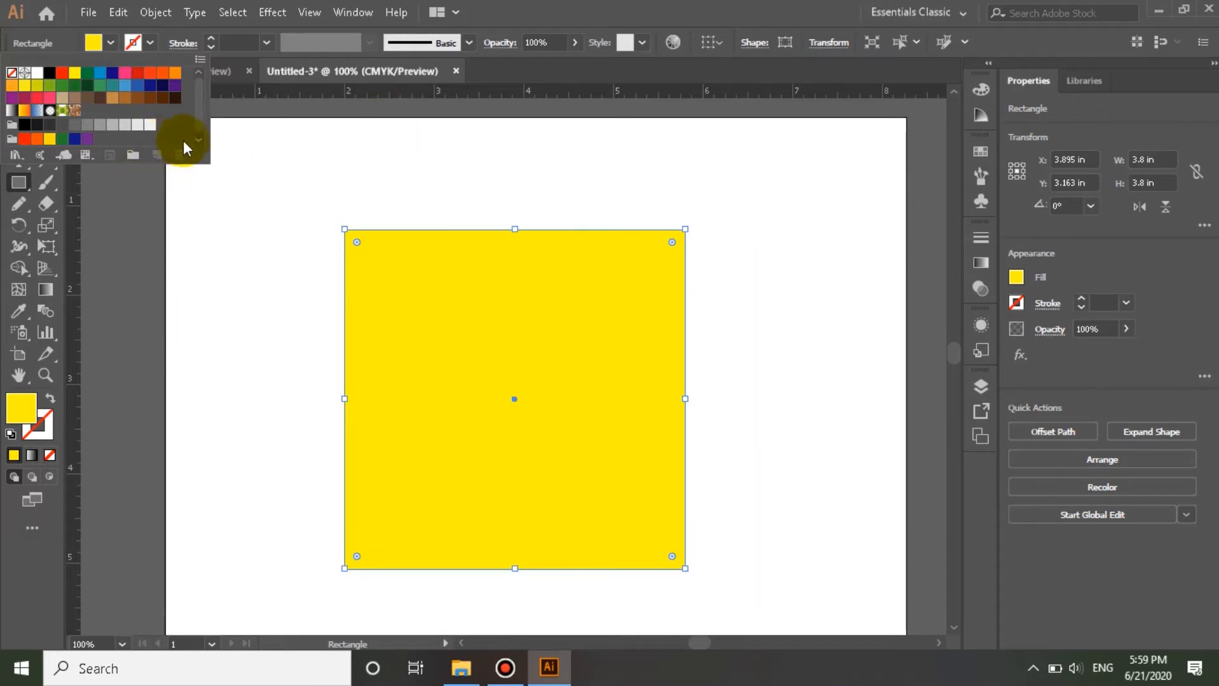
pyautogui.moveTo(200, 112); pyautogui.dragTo(201, 109)
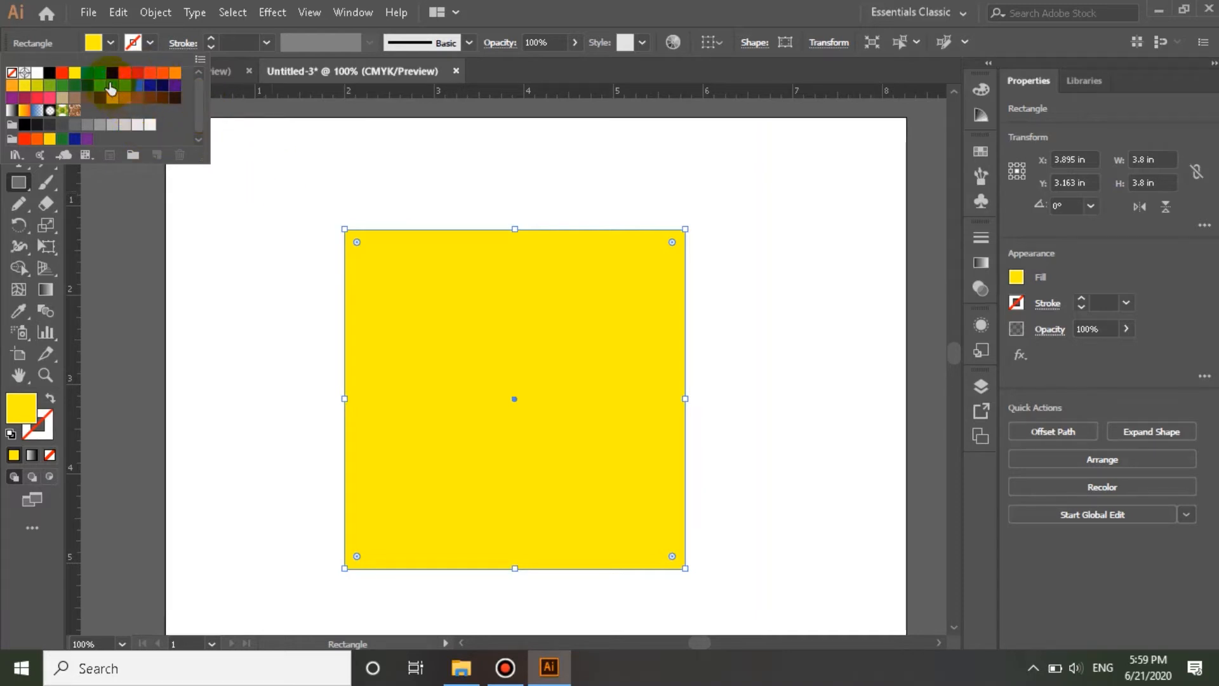
pyautogui.click(89, 73)
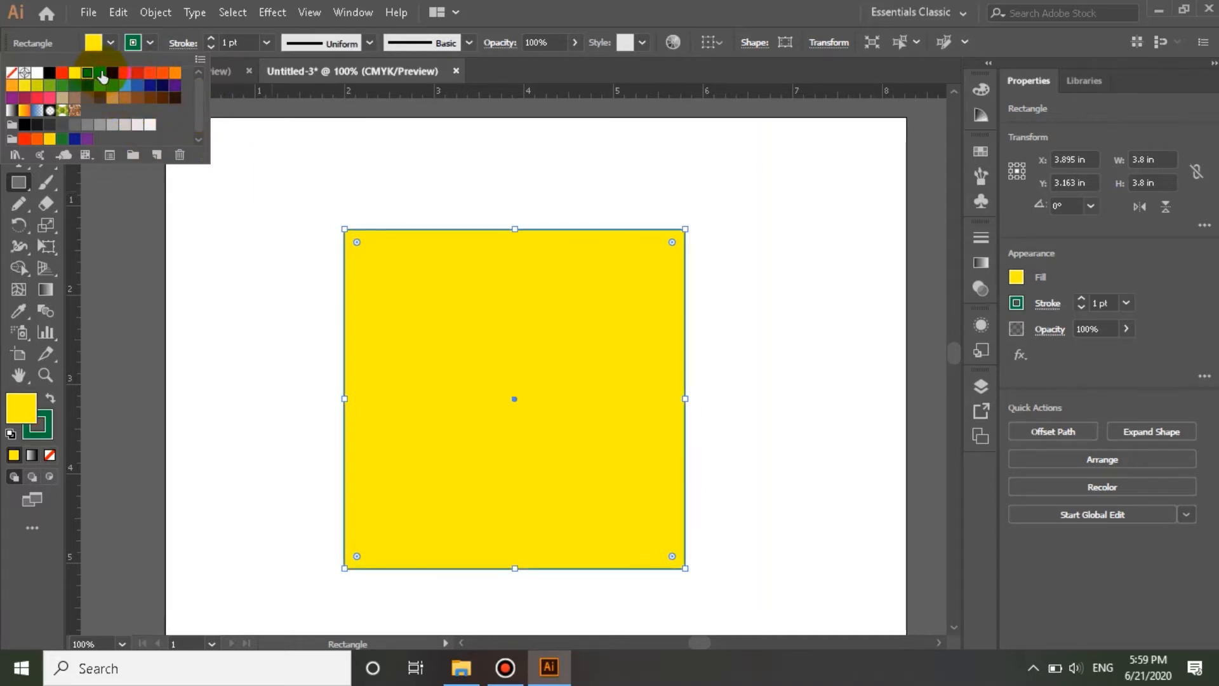
pyautogui.click(100, 74)
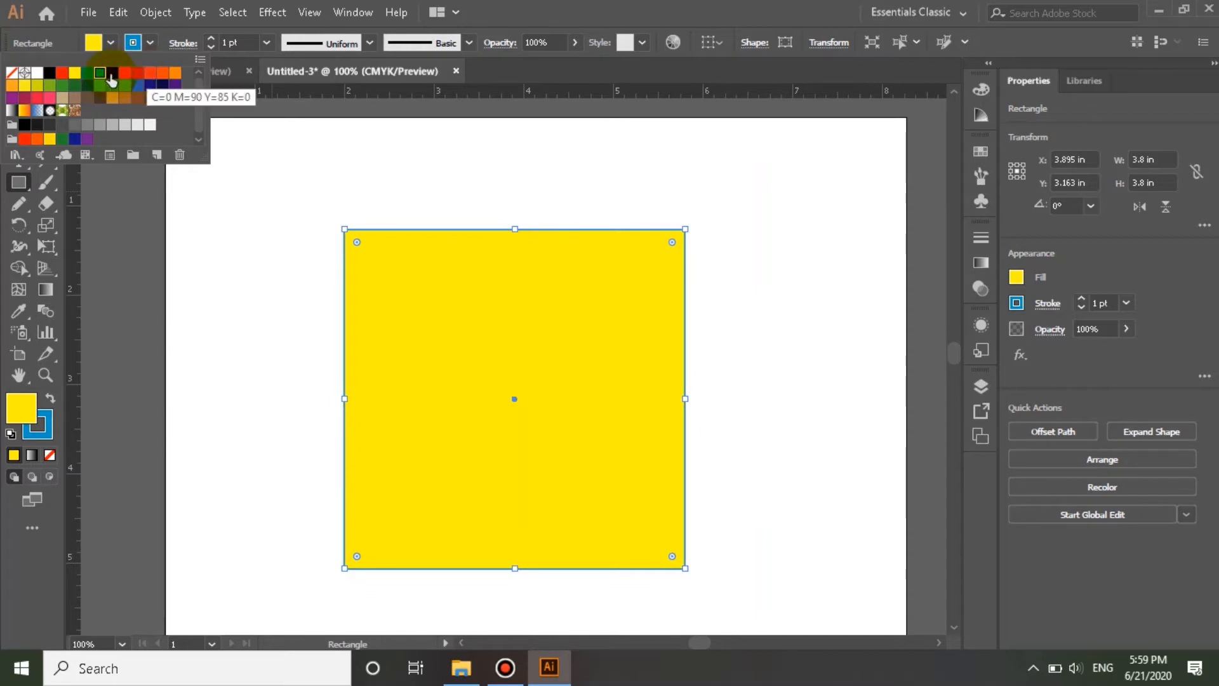
pyautogui.click(62, 72)
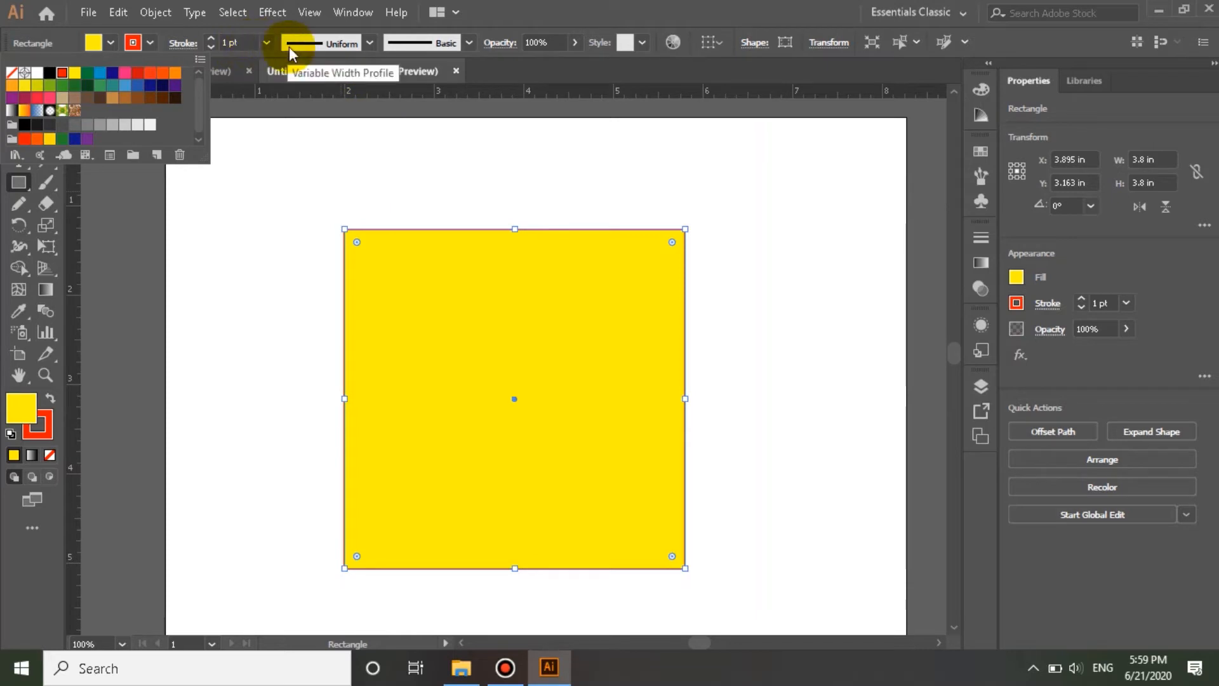
# Set the square's stroke weight to 6 pt and increase it further to 20 pt.
pyautogui.click(266, 46)
pyautogui.click(266, 44)
pyautogui.click(266, 41)
pyautogui.click(266, 42)
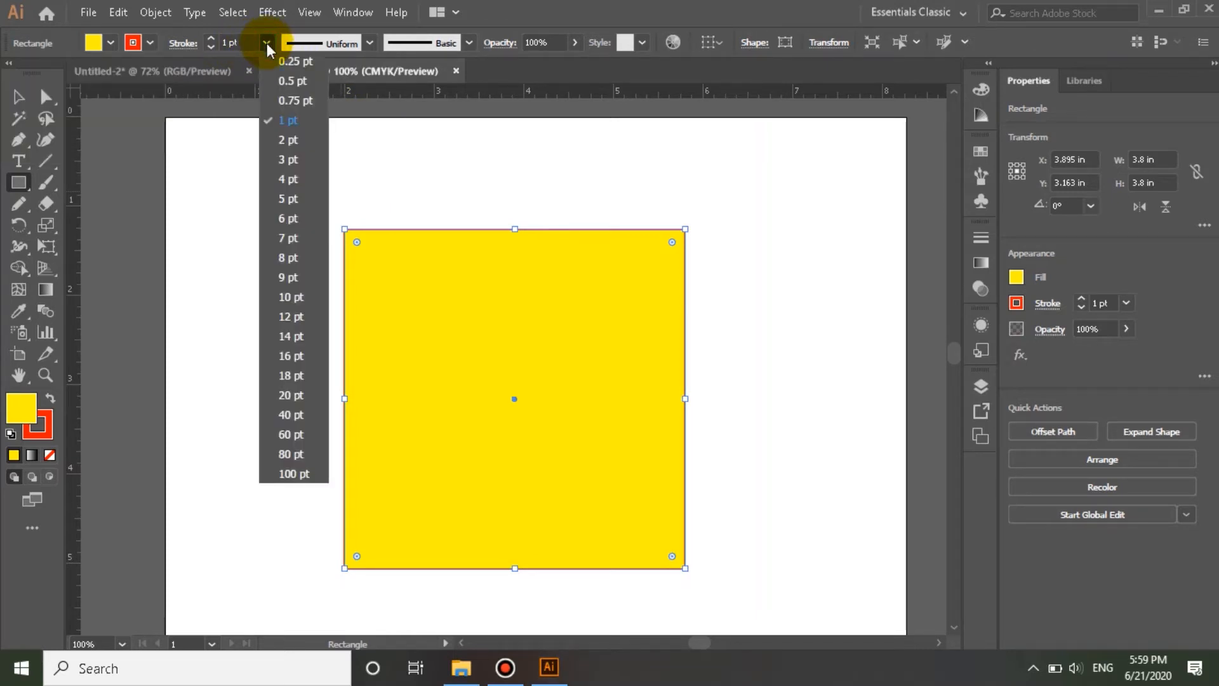
pyautogui.click(296, 220)
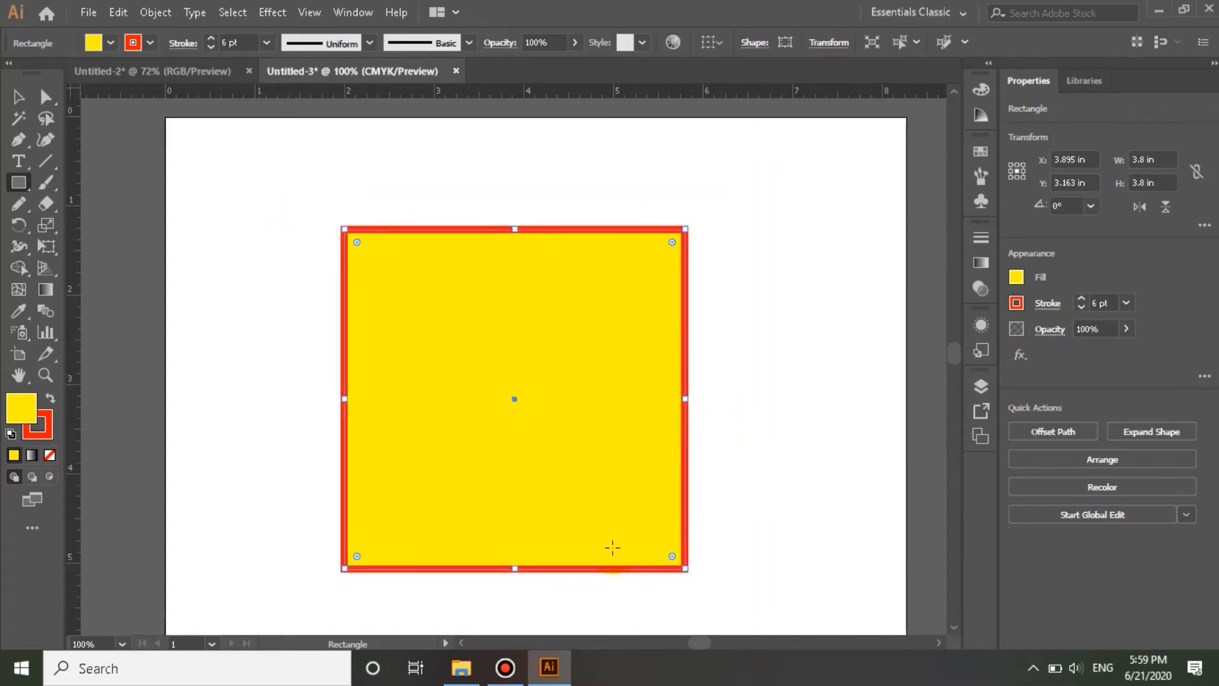
pyautogui.click(269, 44)
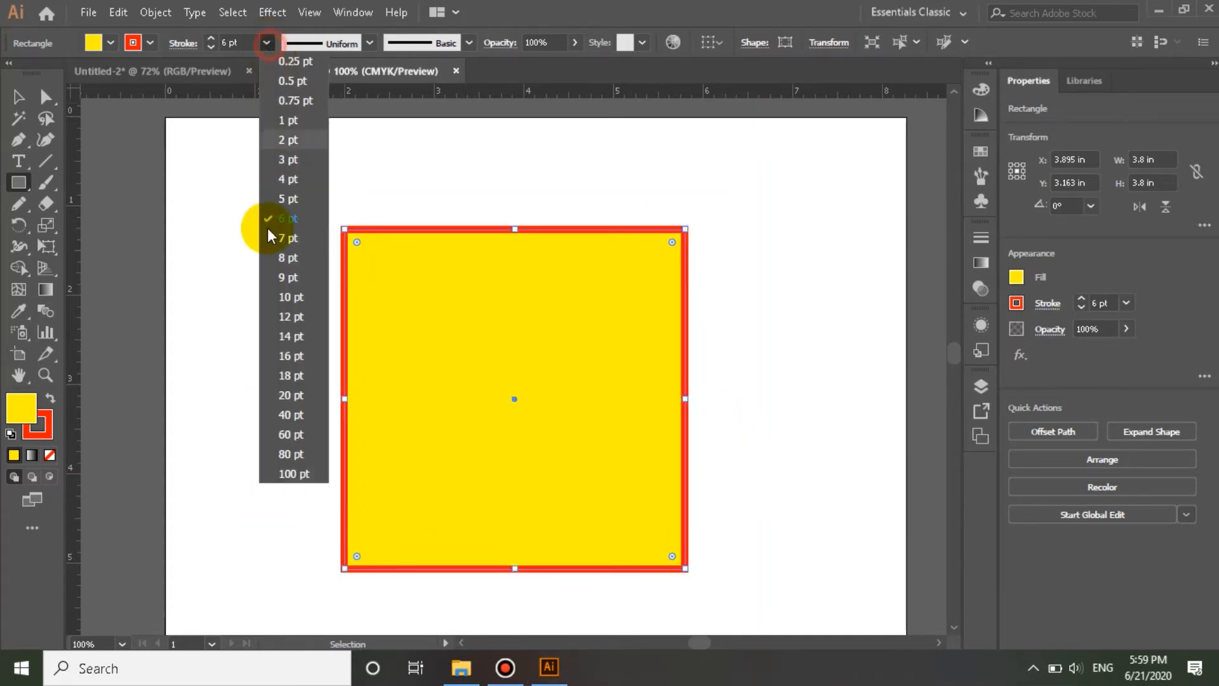
pyautogui.click(289, 388)
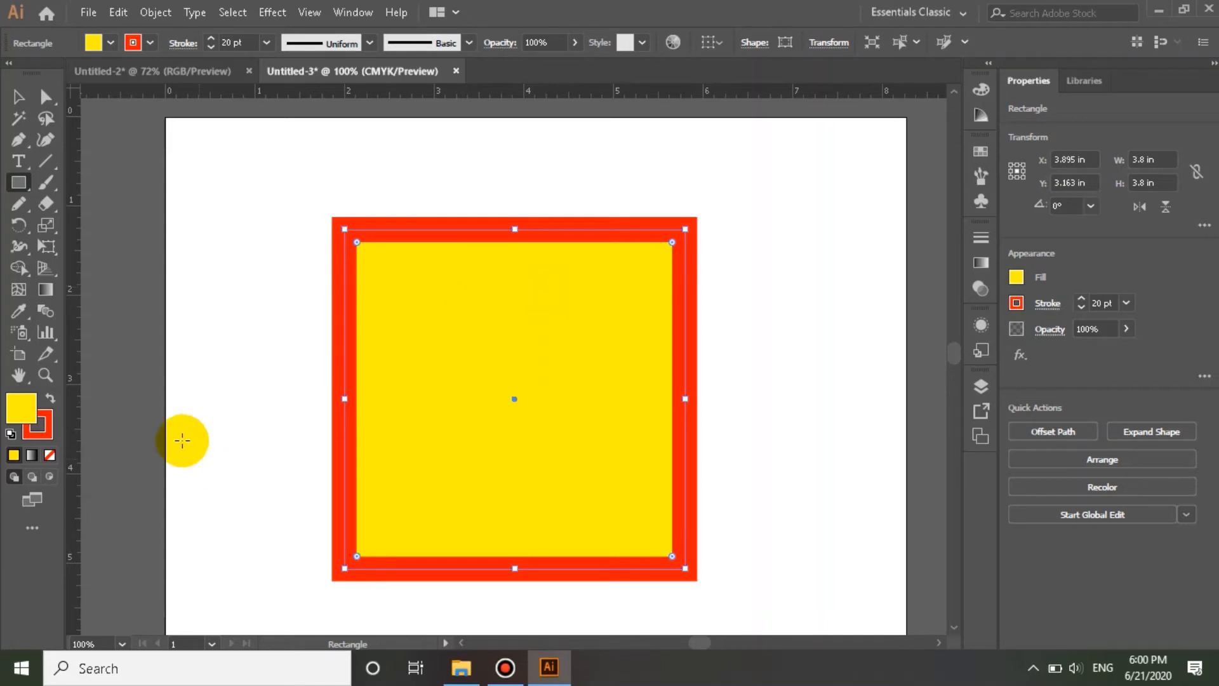
# Swap the square's fill and stroke colours, and swap them back to a yellow fill with a red stroke.
pyautogui.click(51, 400)
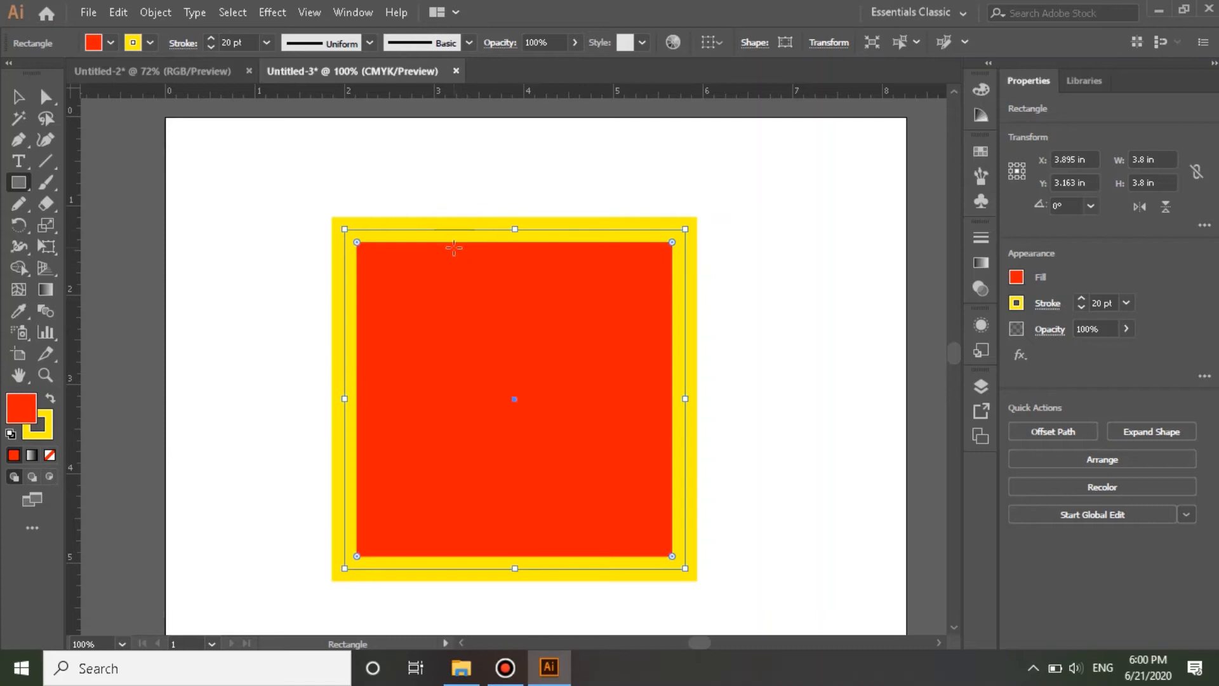
pyautogui.click(51, 400)
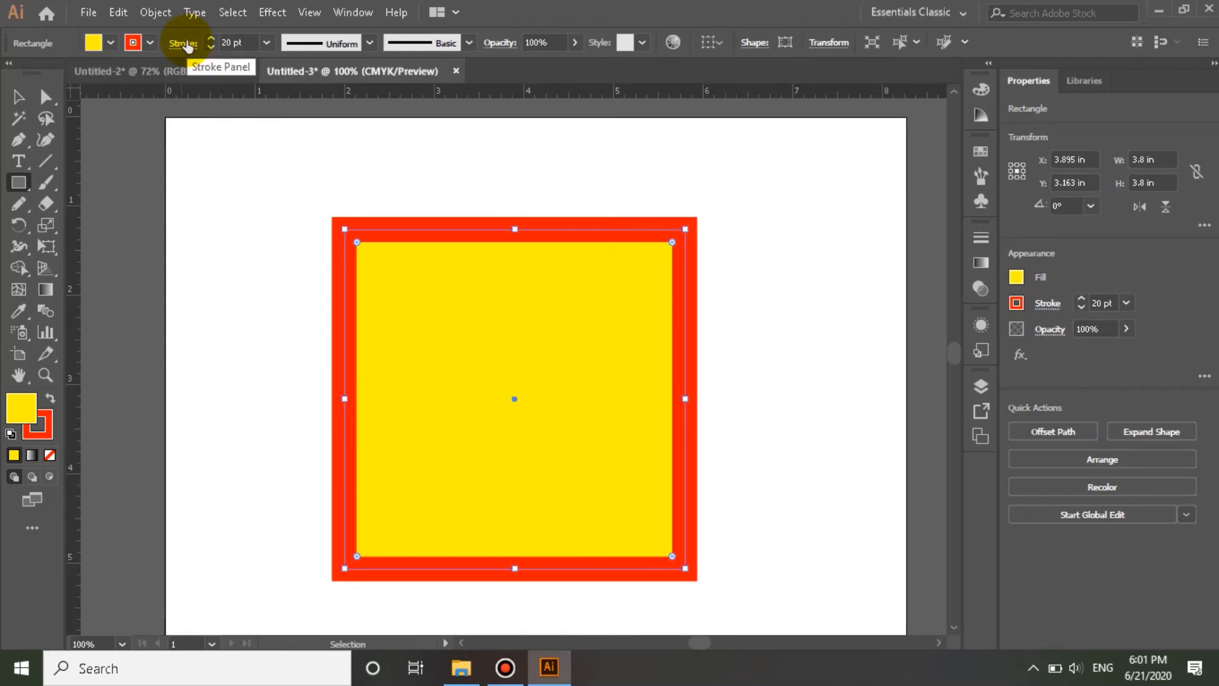
# Compare bevel, round and miter joins on the square's stroke corners, apply the round join, and set the stroke weight to 40 pt.
pyautogui.click(184, 44)
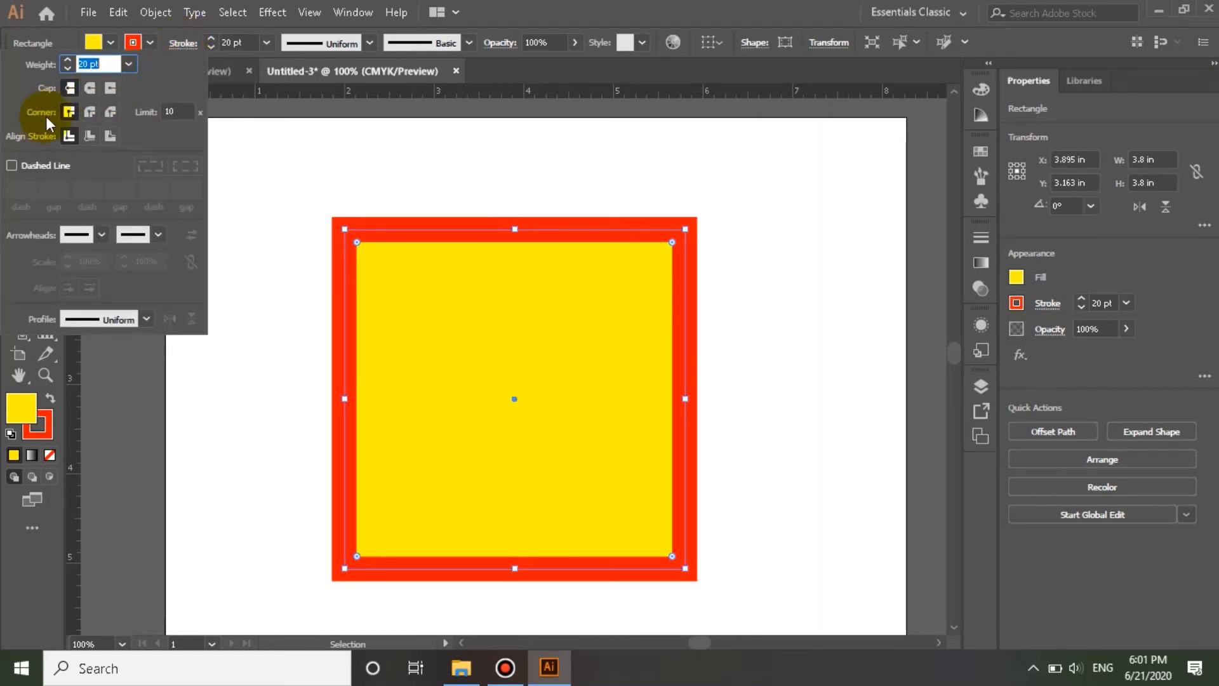
pyautogui.click(106, 116)
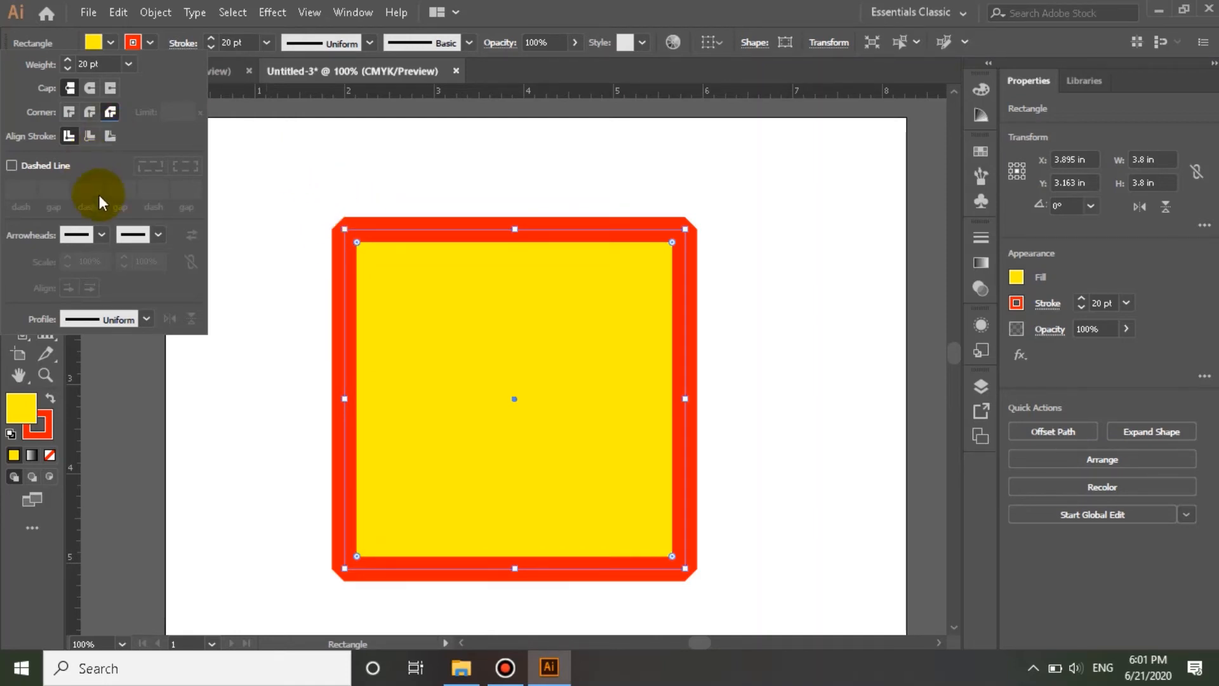
pyautogui.click(91, 114)
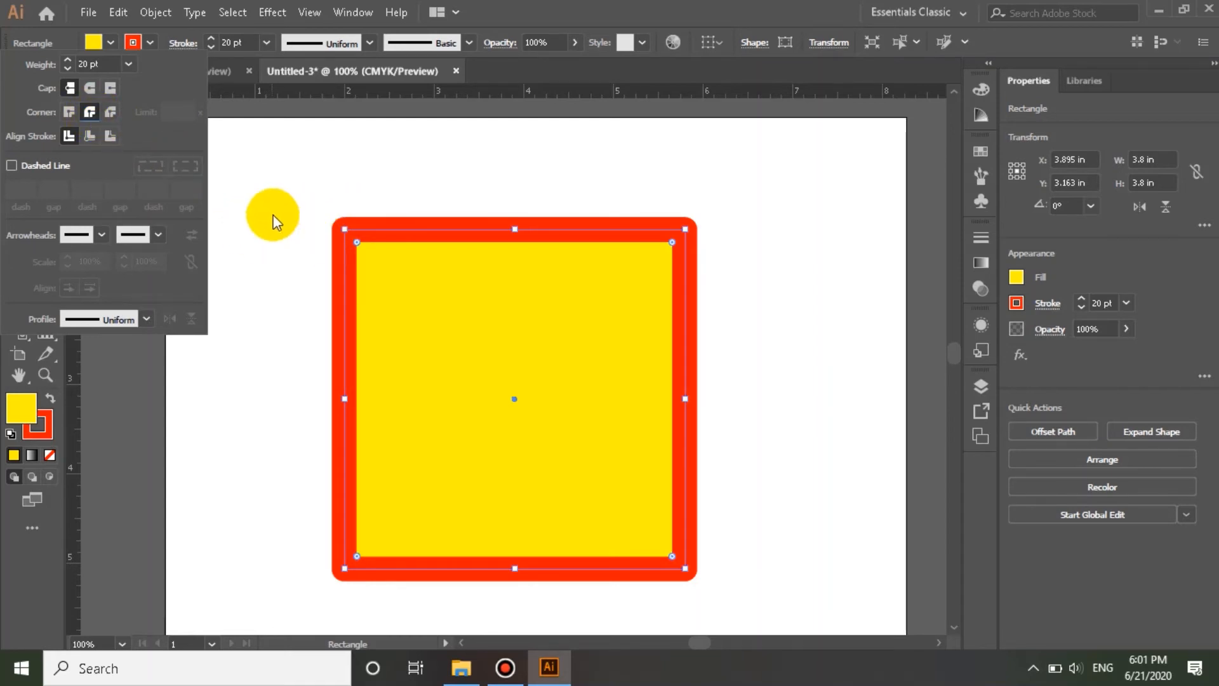
pyautogui.click(70, 113)
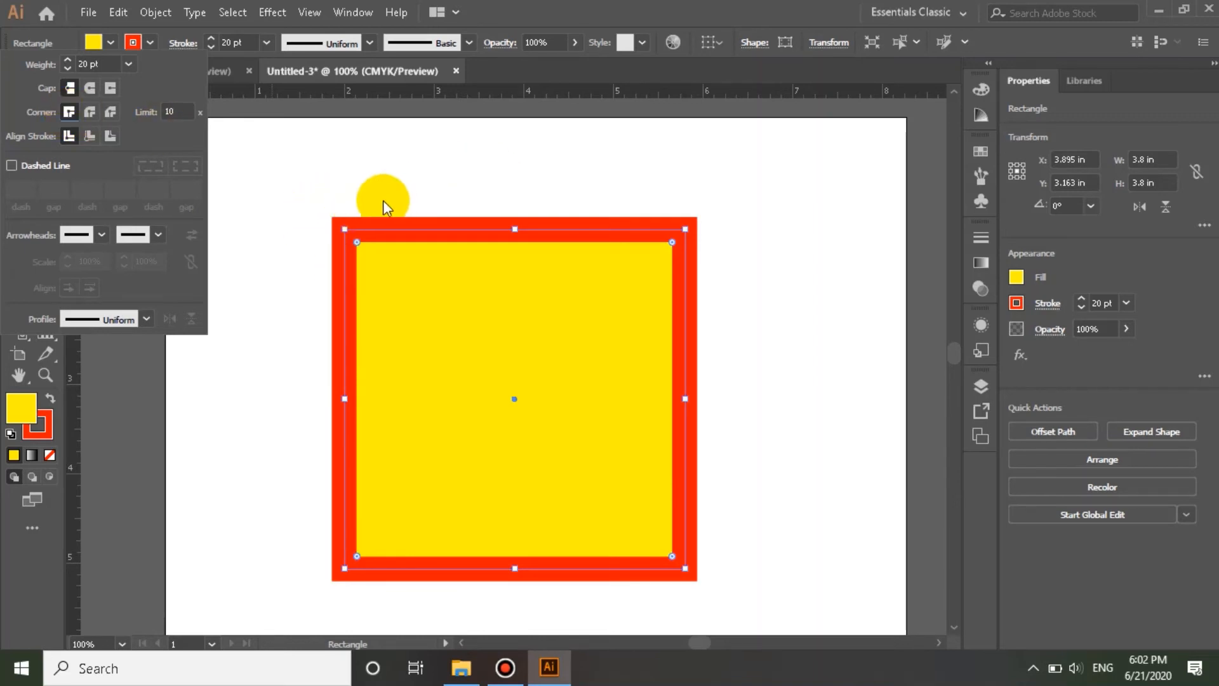
pyautogui.click(89, 113)
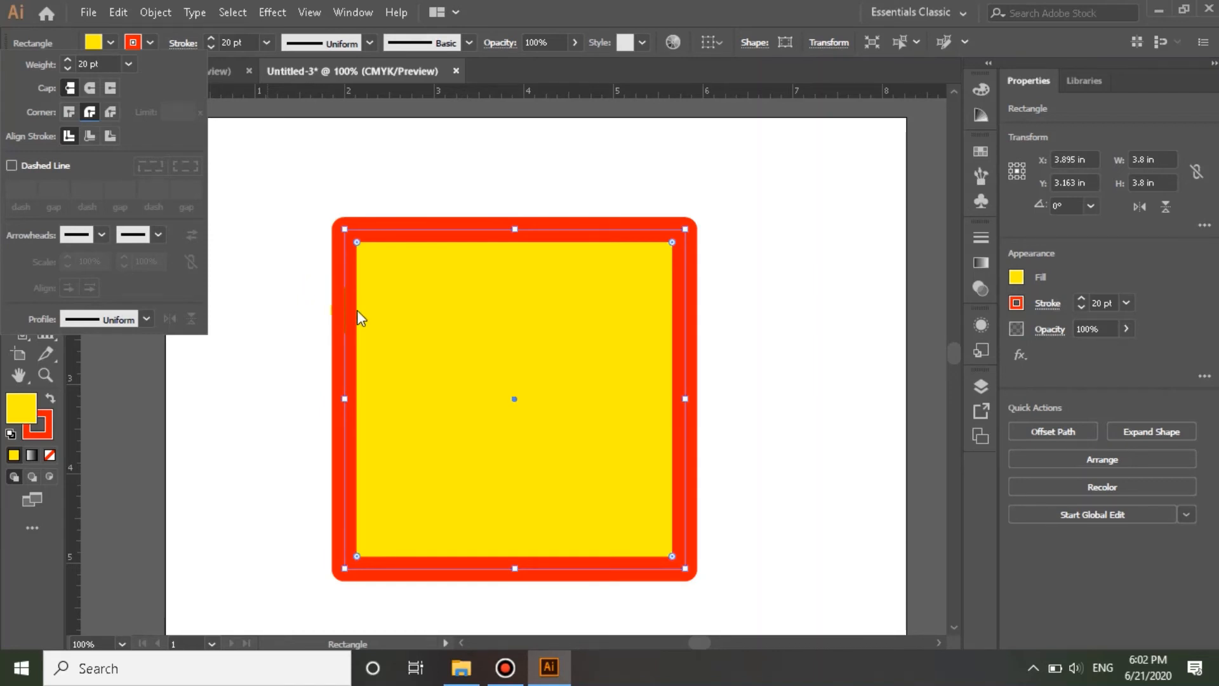
pyautogui.click(267, 42)
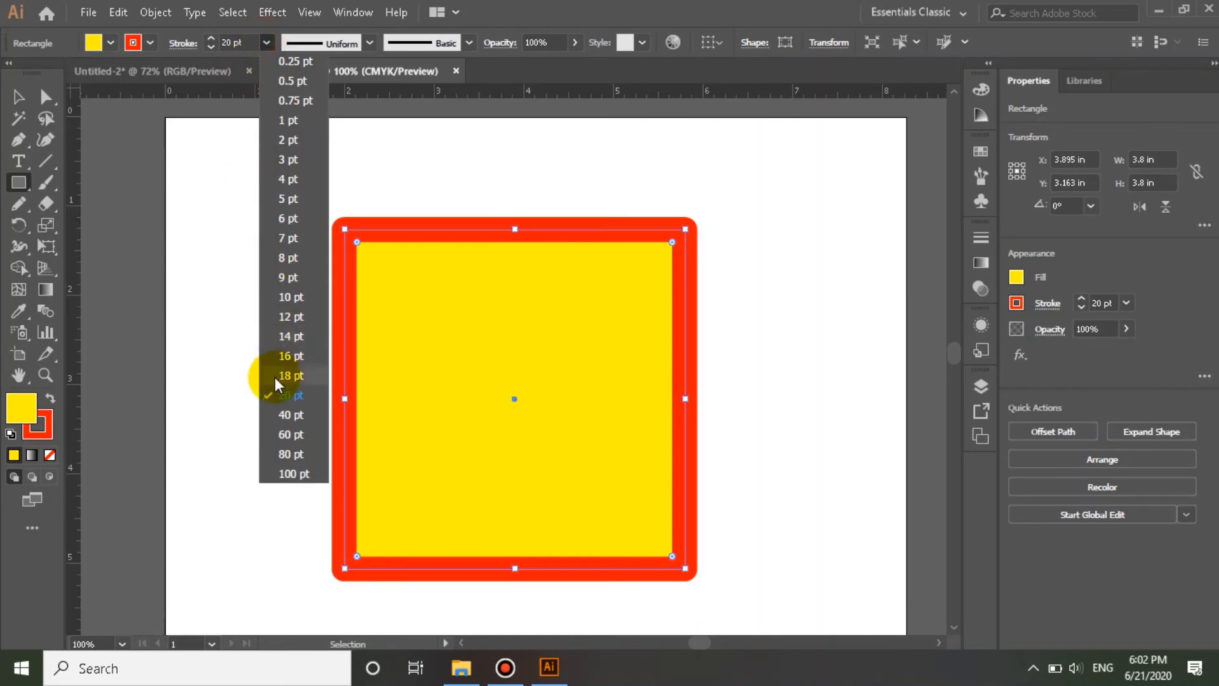
pyautogui.click(290, 414)
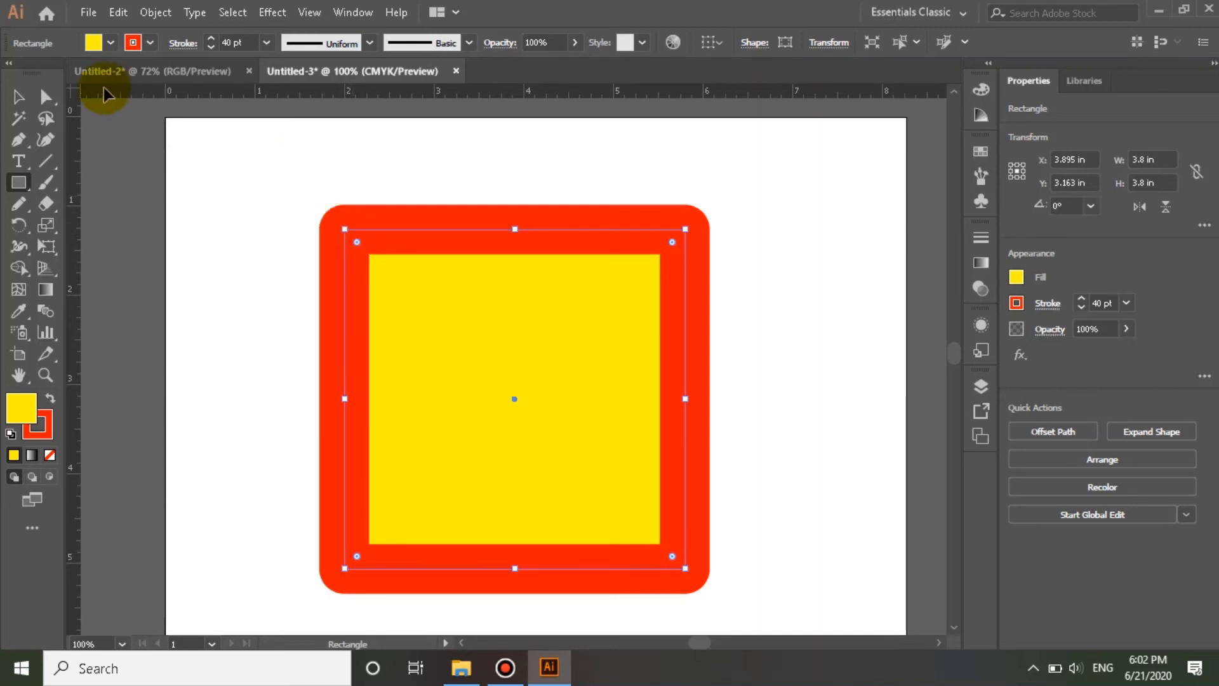
# Set the square's stroke weight to 20 pt, align the stroke to the outside, and apply the miter join to its corners.
pyautogui.click(266, 43)
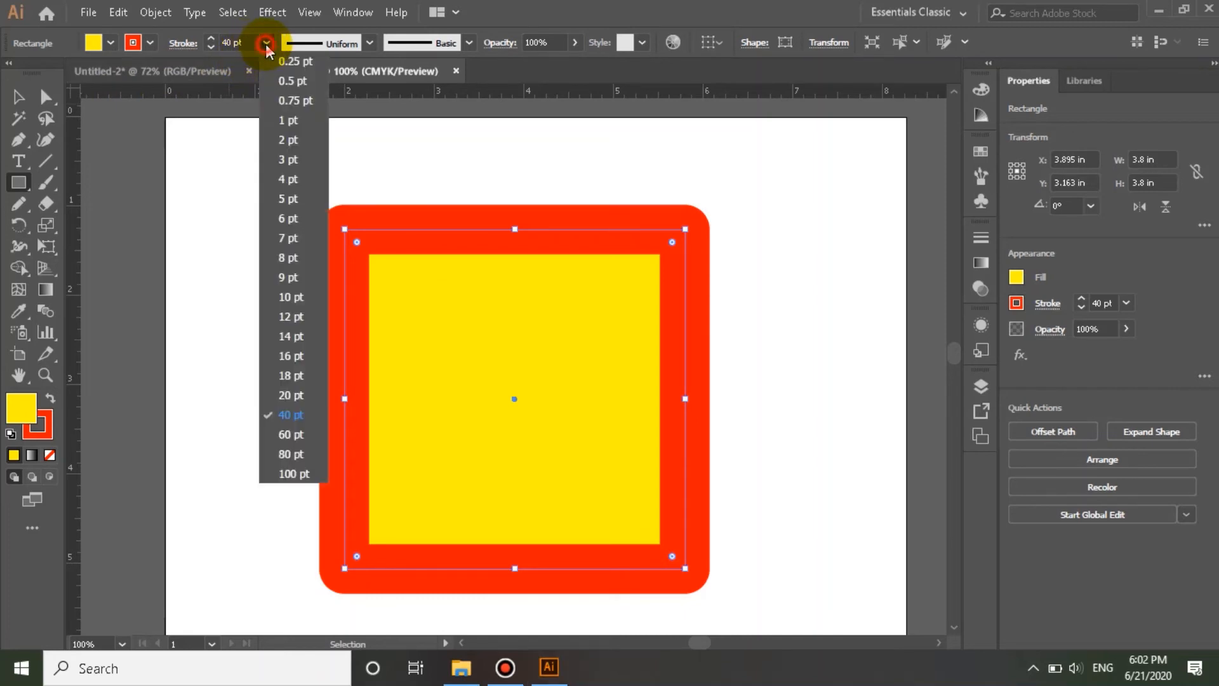
pyautogui.click(291, 395)
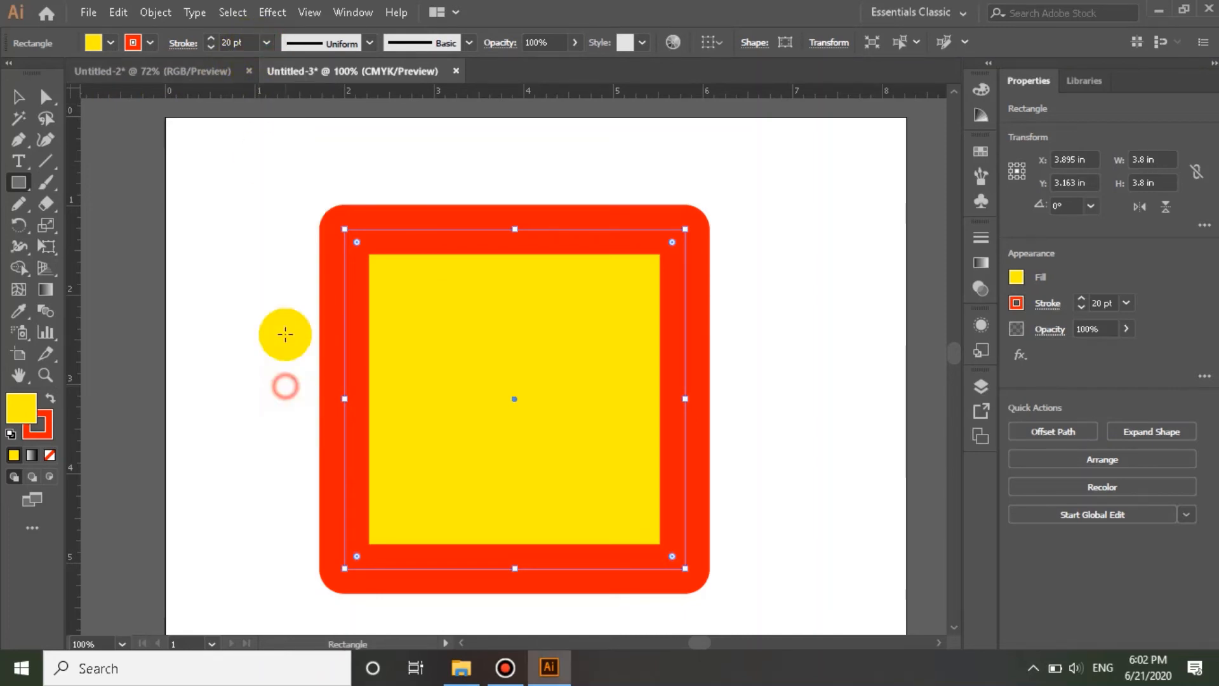
pyautogui.click(181, 43)
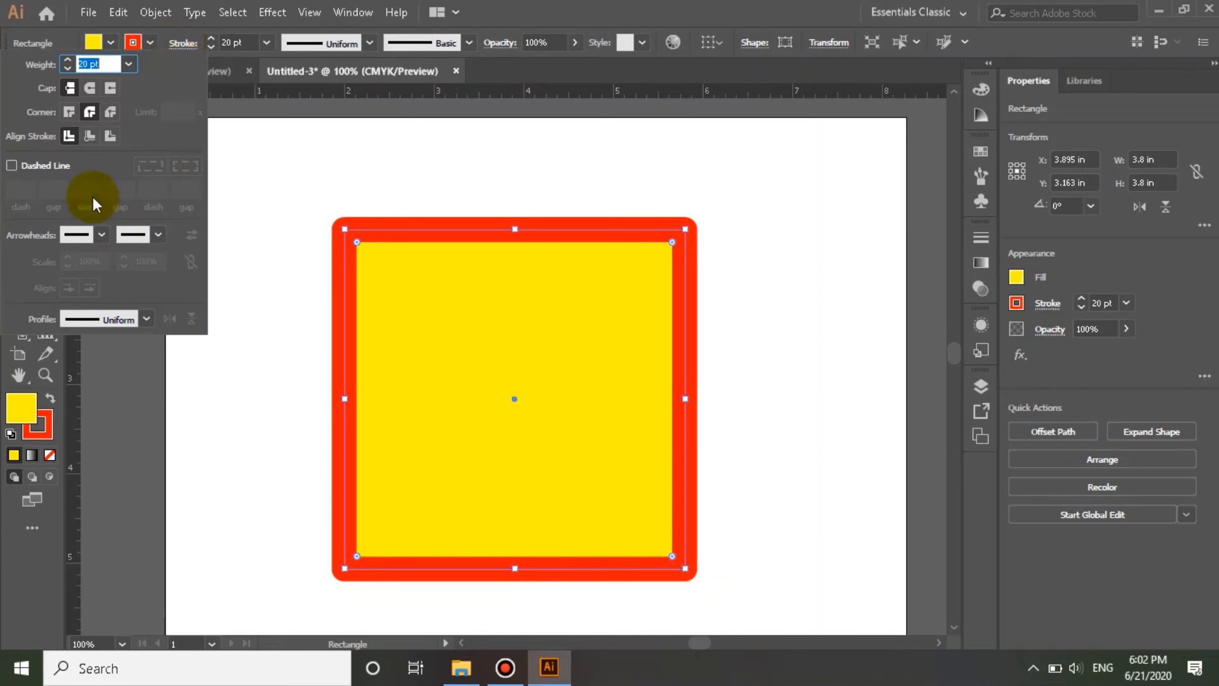
pyautogui.click(110, 137)
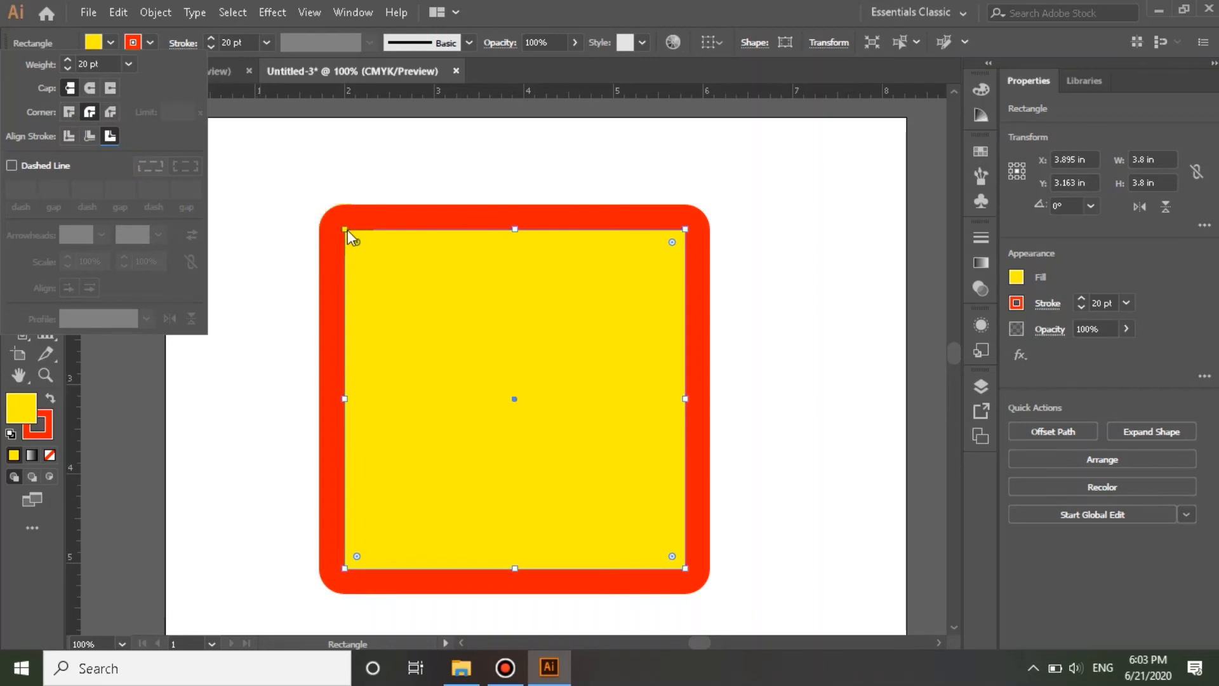
pyautogui.click(70, 112)
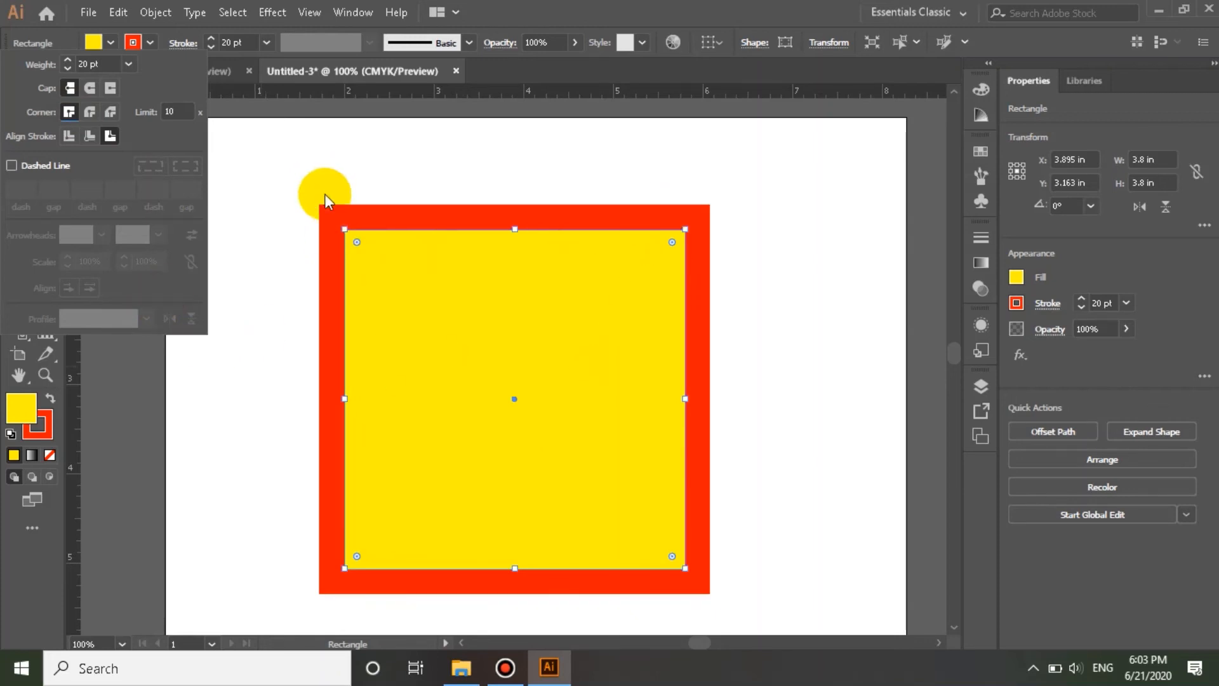
# Align the square's stroke to the inside of its path and set the stroke weight to 40 pt.
pyautogui.click(91, 134)
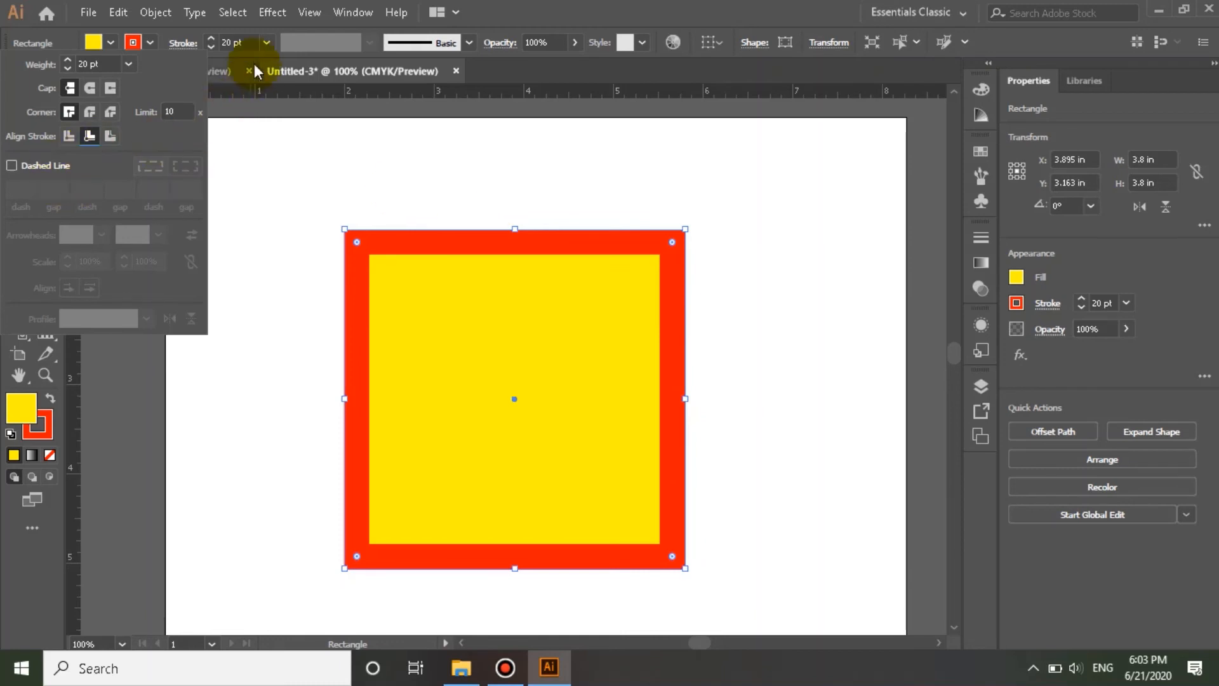
pyautogui.click(266, 43)
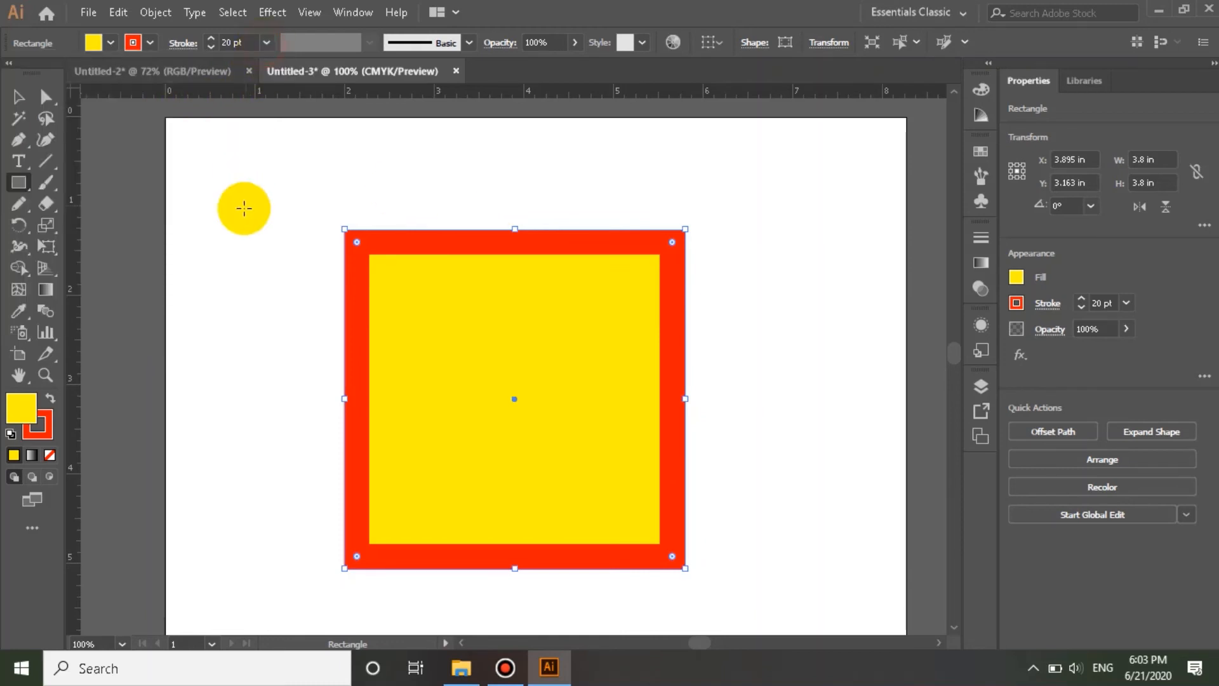
pyautogui.click(265, 43)
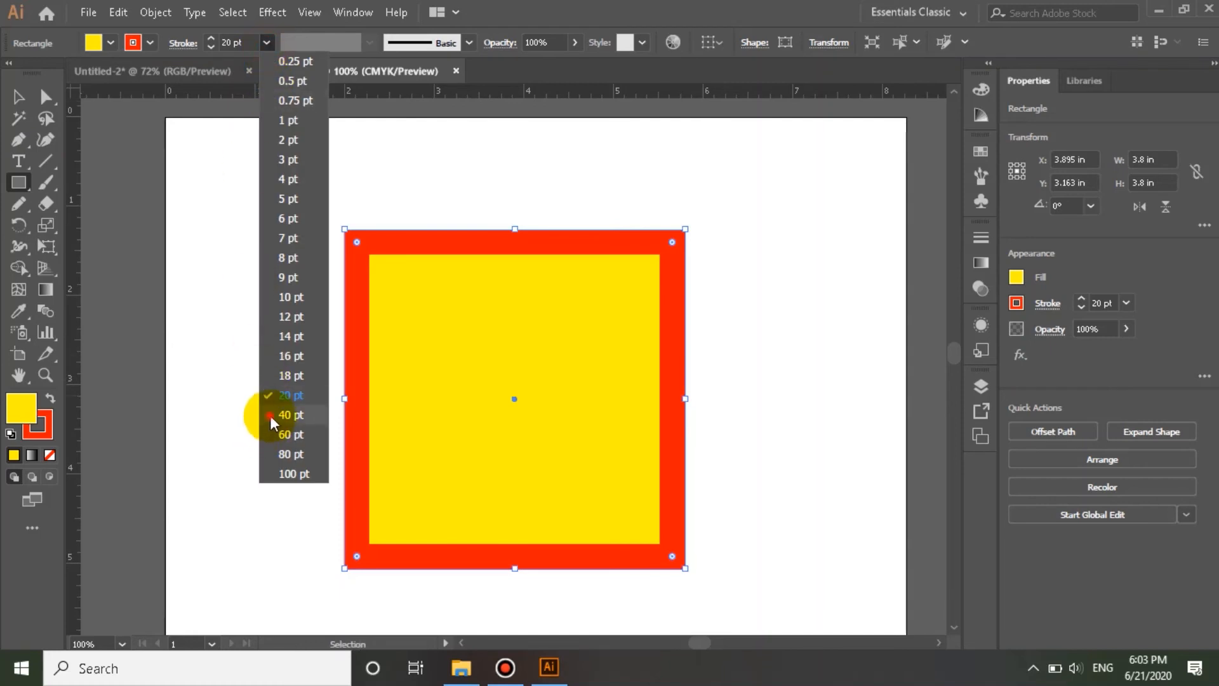
pyautogui.click(289, 415)
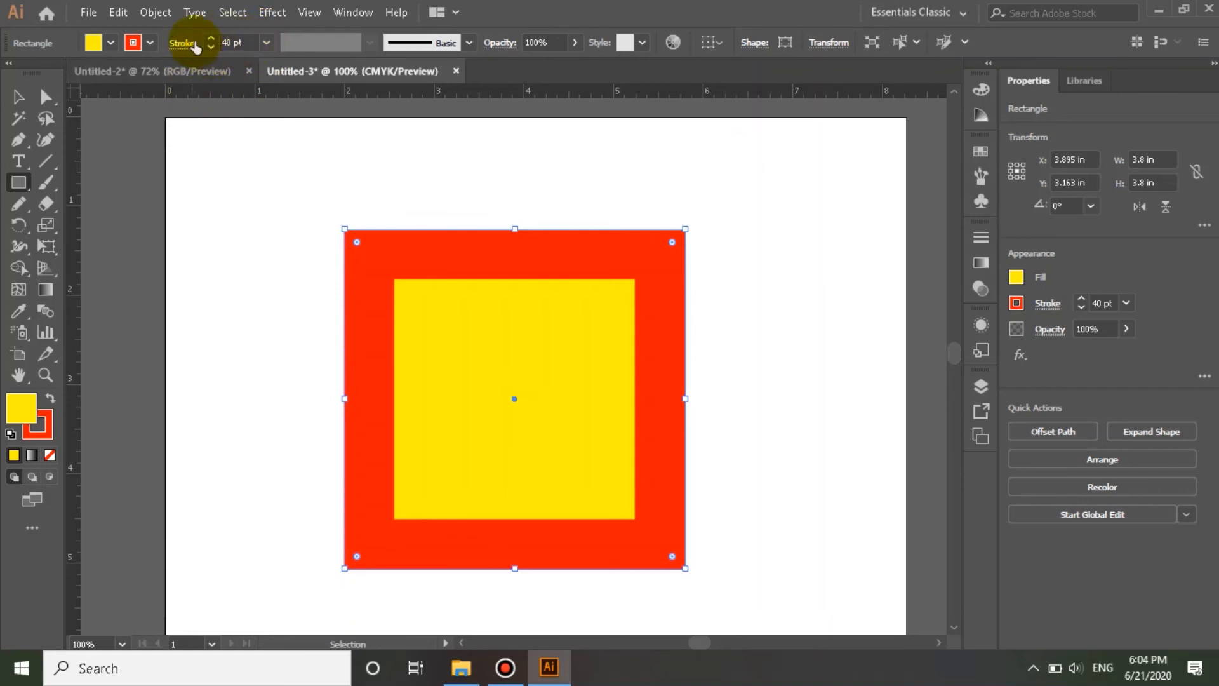
pyautogui.click(192, 44)
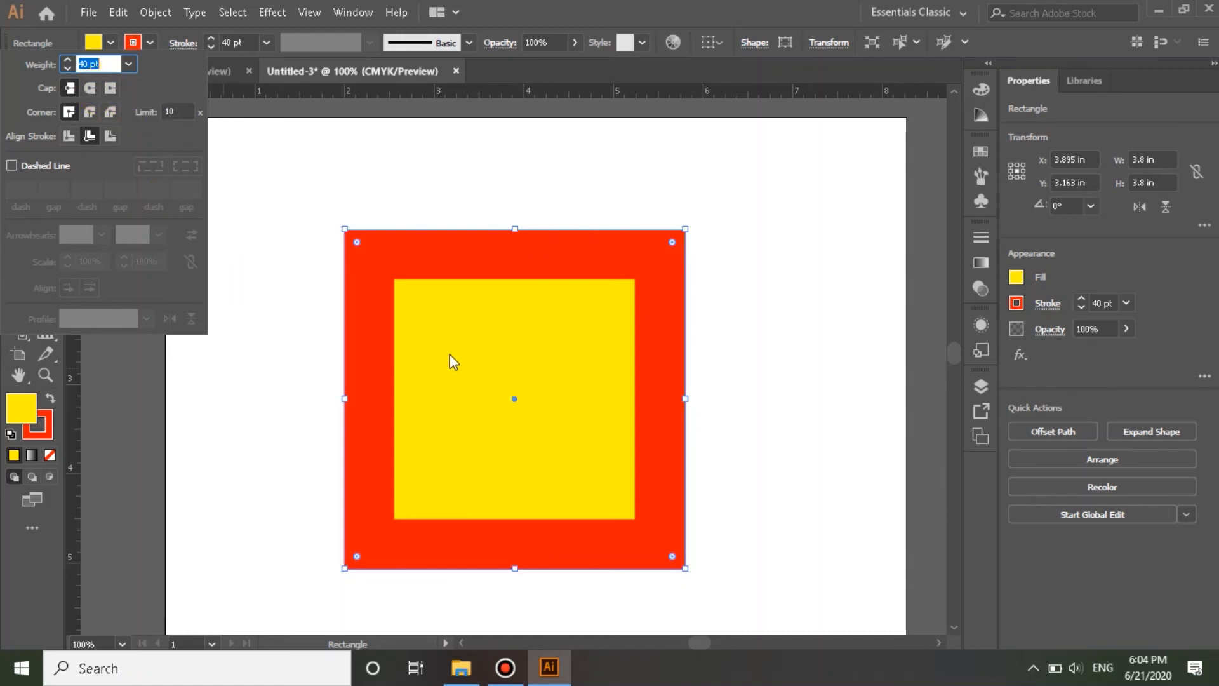
pyautogui.press('BackSpace')
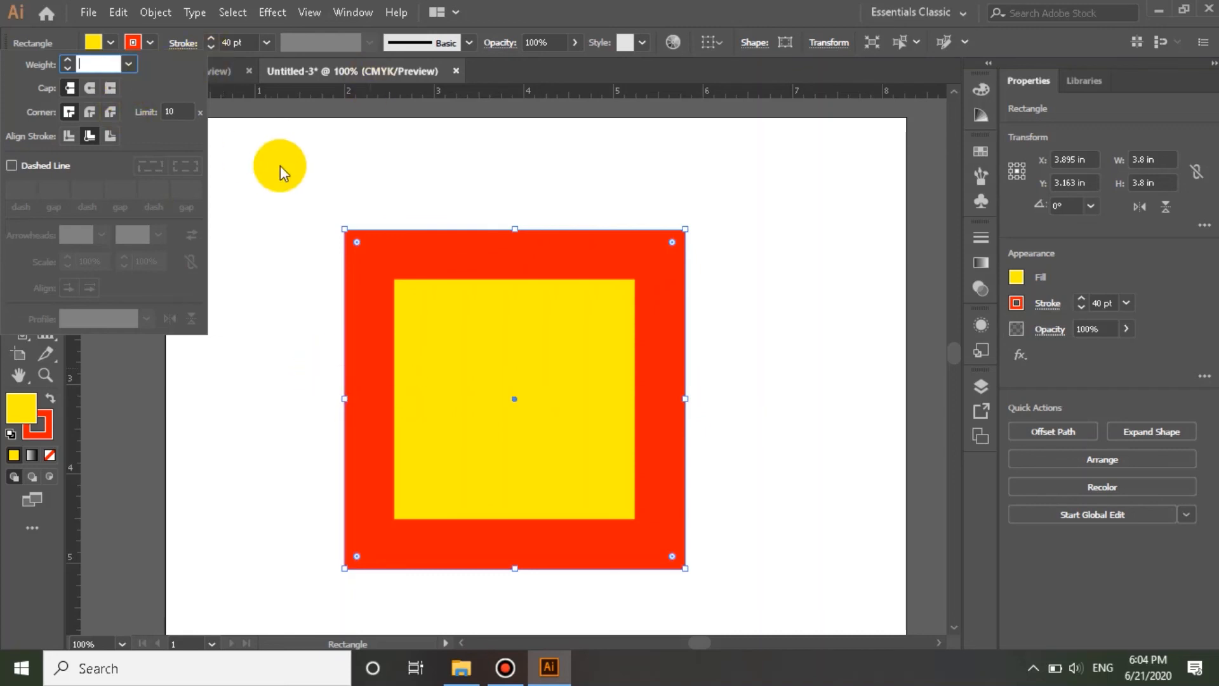
pyautogui.click(280, 165)
pyautogui.click(463, 332)
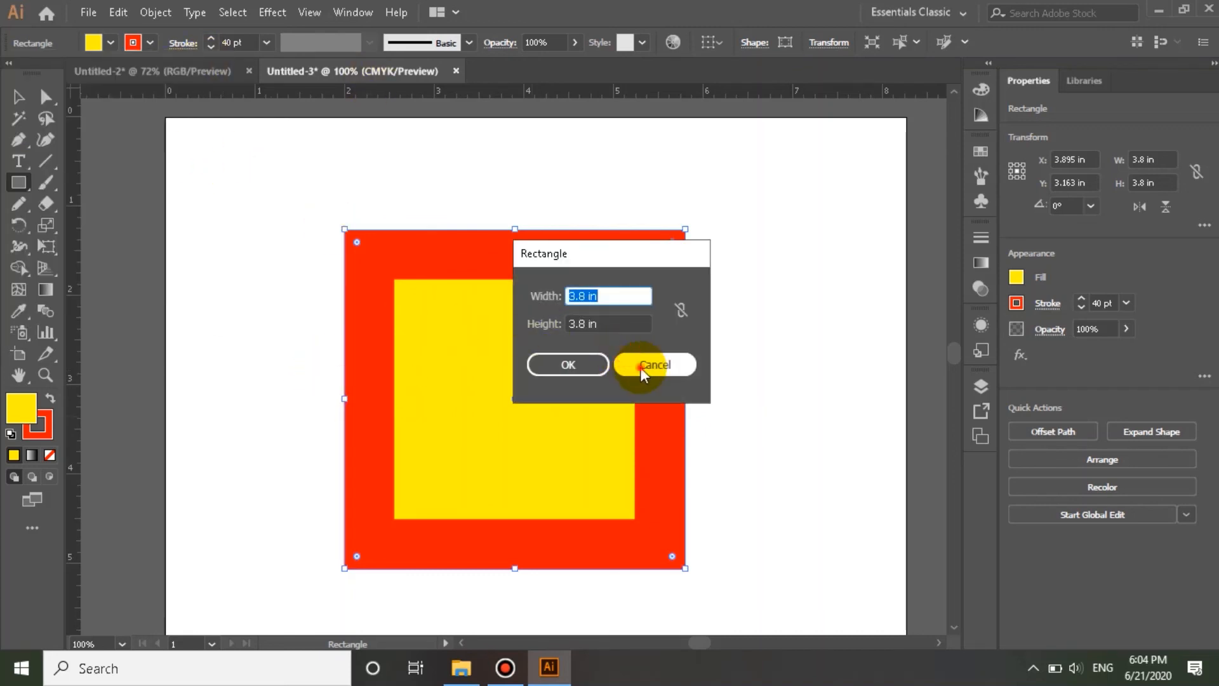
pyautogui.click(643, 371)
# Delete the square and draw a horizontal line about 5.3 in long across the upper part of the artboard.
pyautogui.press('Delete')
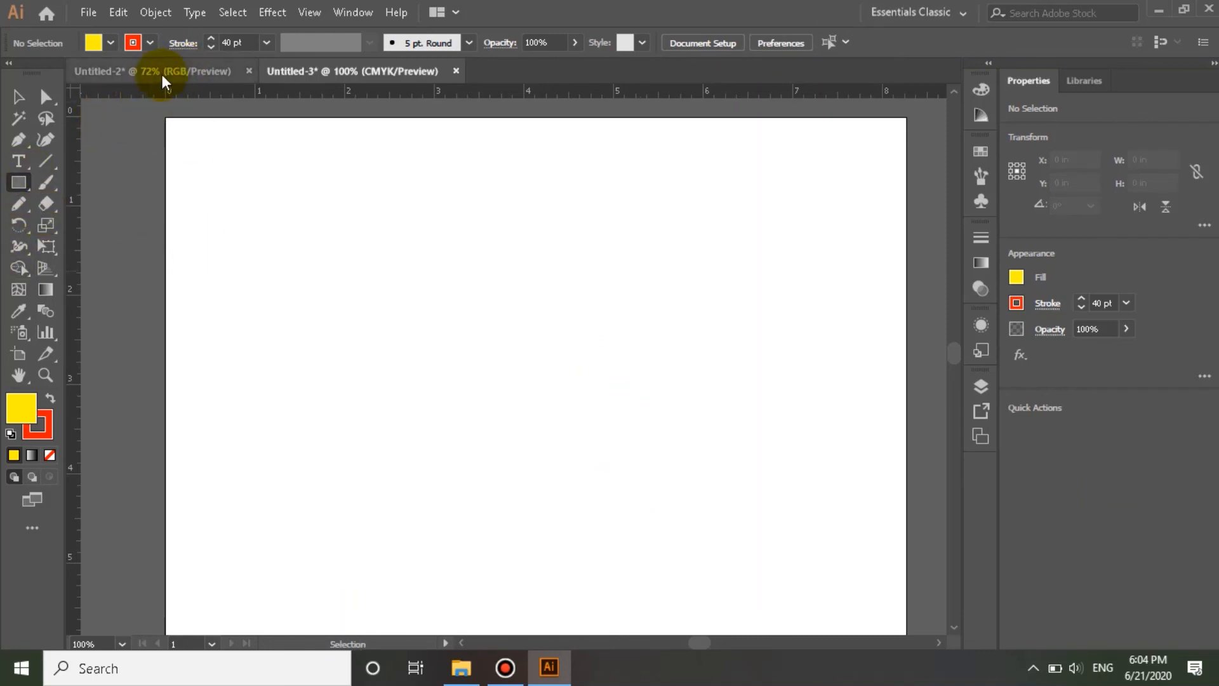
pyautogui.click(182, 43)
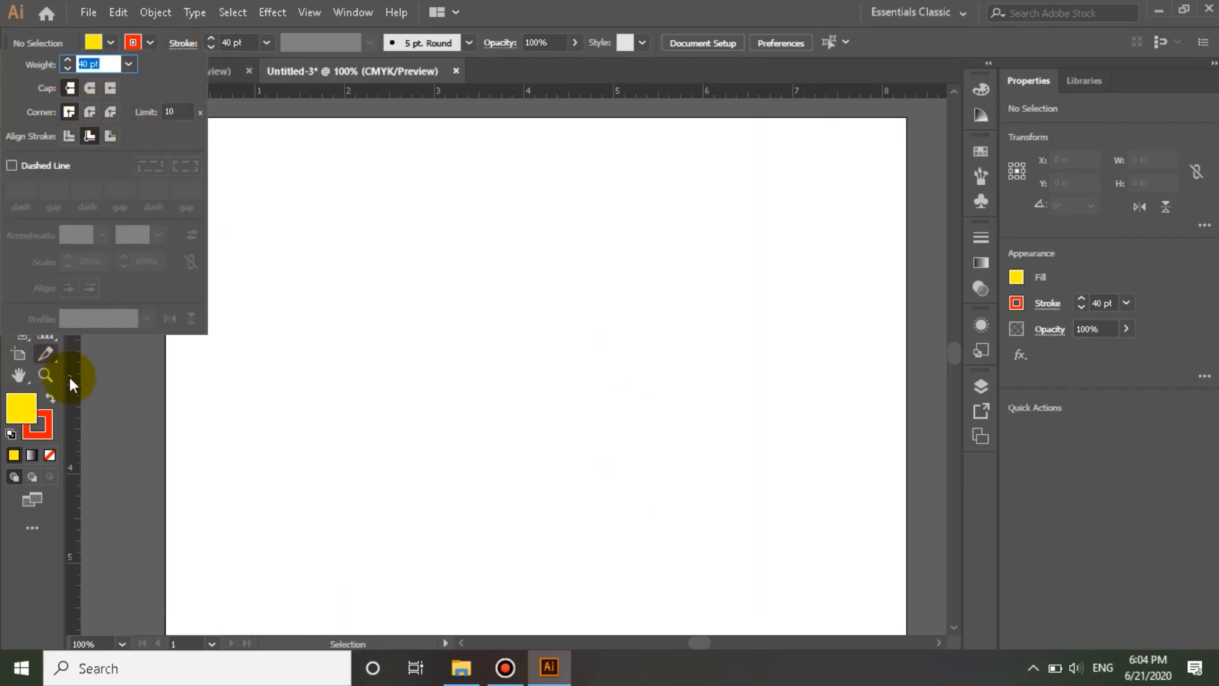
pyautogui.click(45, 161)
pyautogui.moveTo(607, 335); pyautogui.dragTo(775, 294)
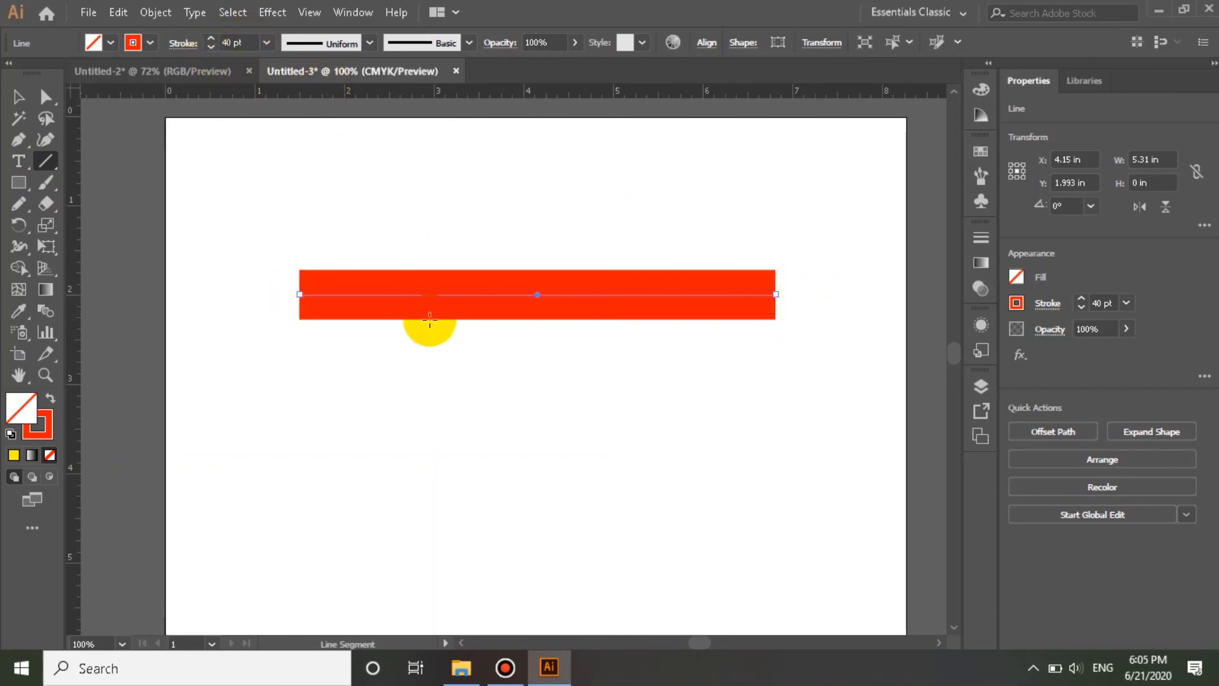
# Apply the projecting cap to the ends of the line's stroke.
pyautogui.click(182, 45)
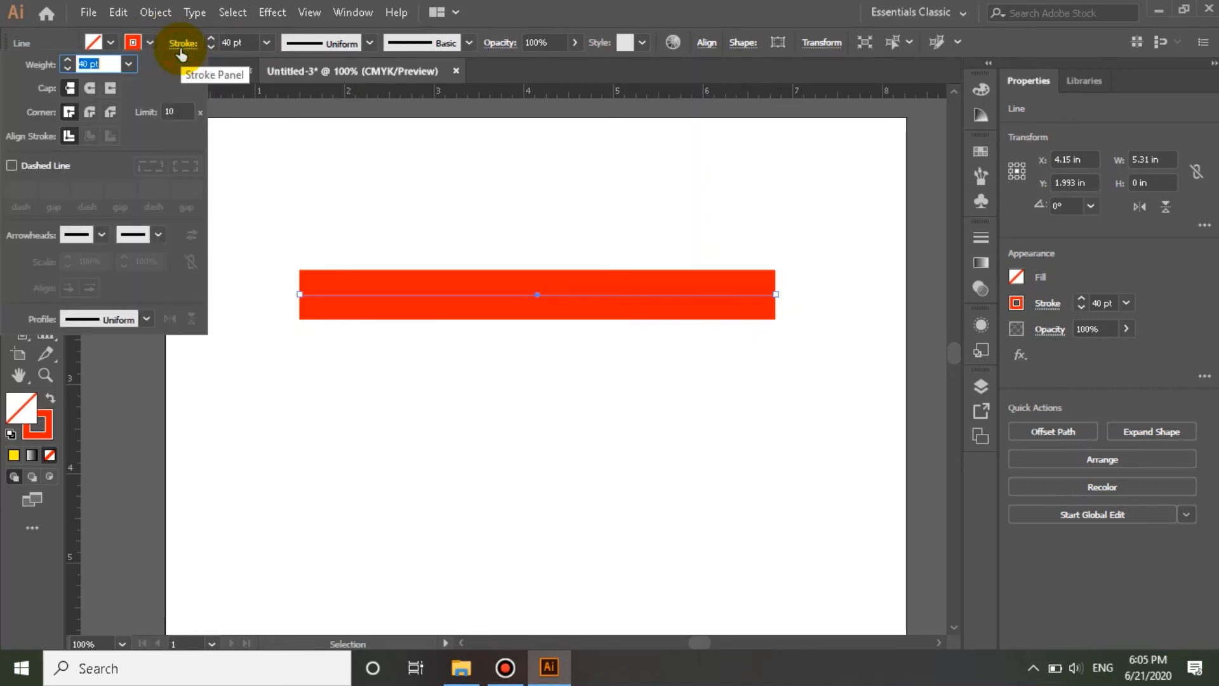
pyautogui.click(115, 90)
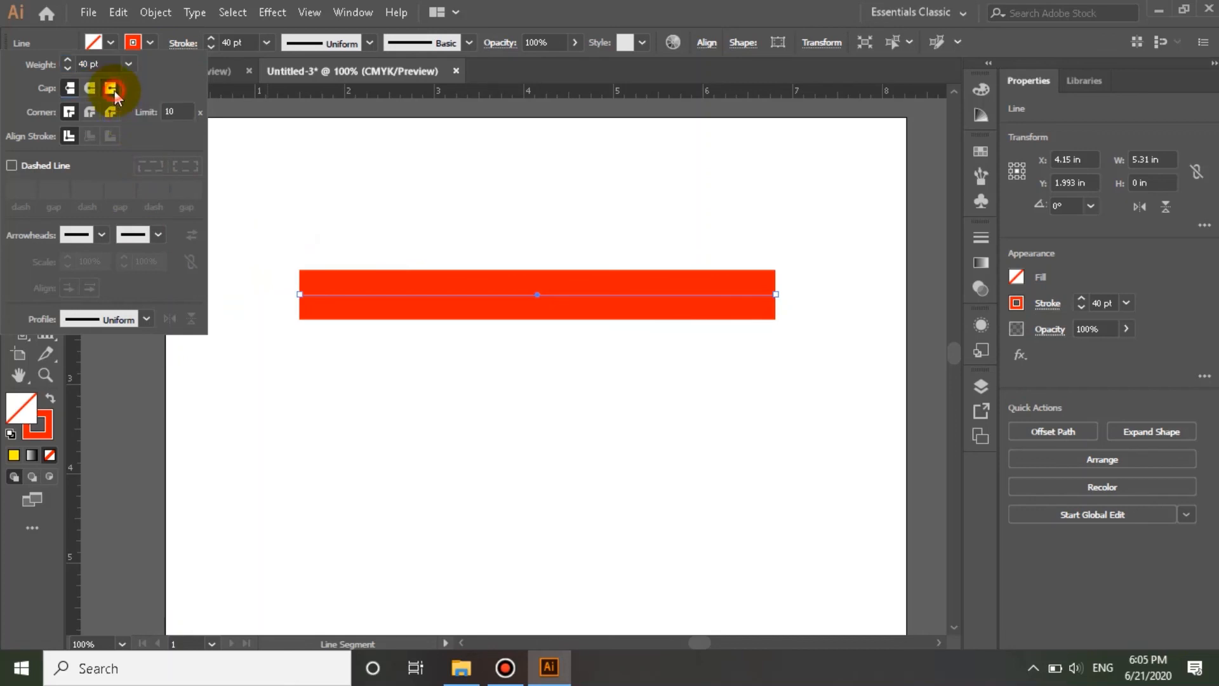